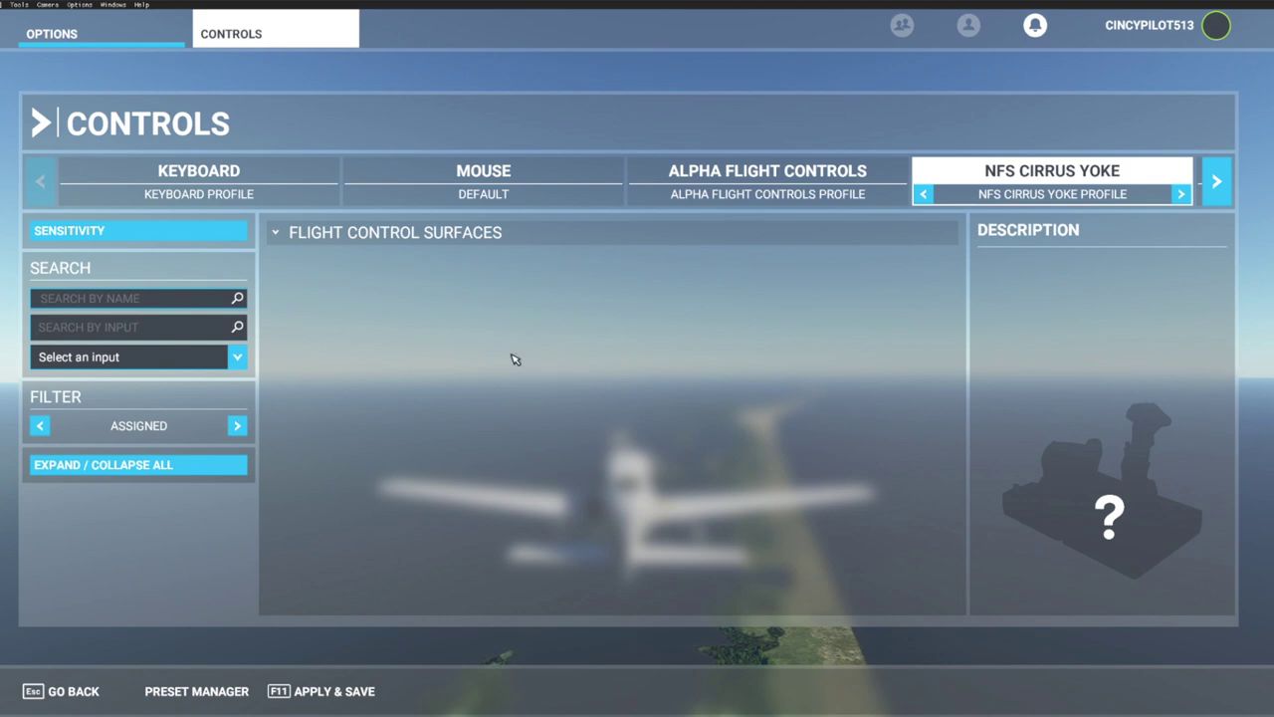
# Review the NFS Cirrus Yoke's primary control surface axes and sensitivity curves, save the profile and leave the controls settings
pyautogui.click(279, 234)
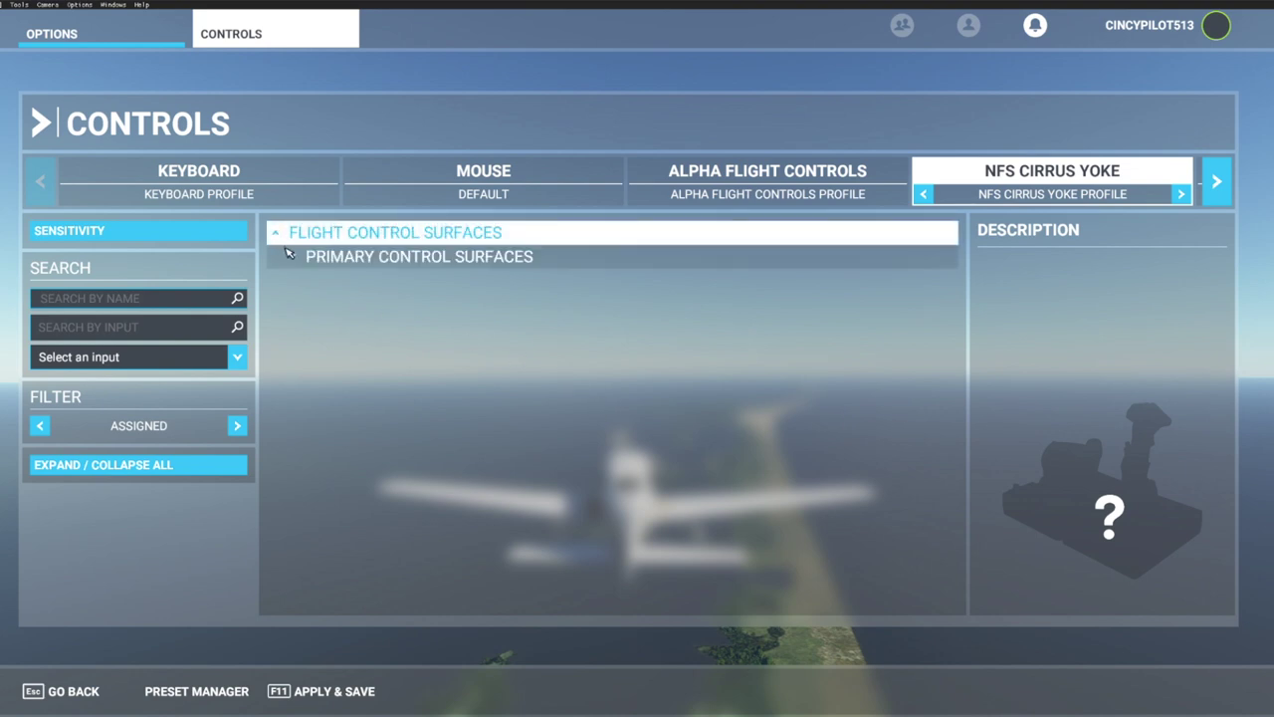
pyautogui.click(295, 259)
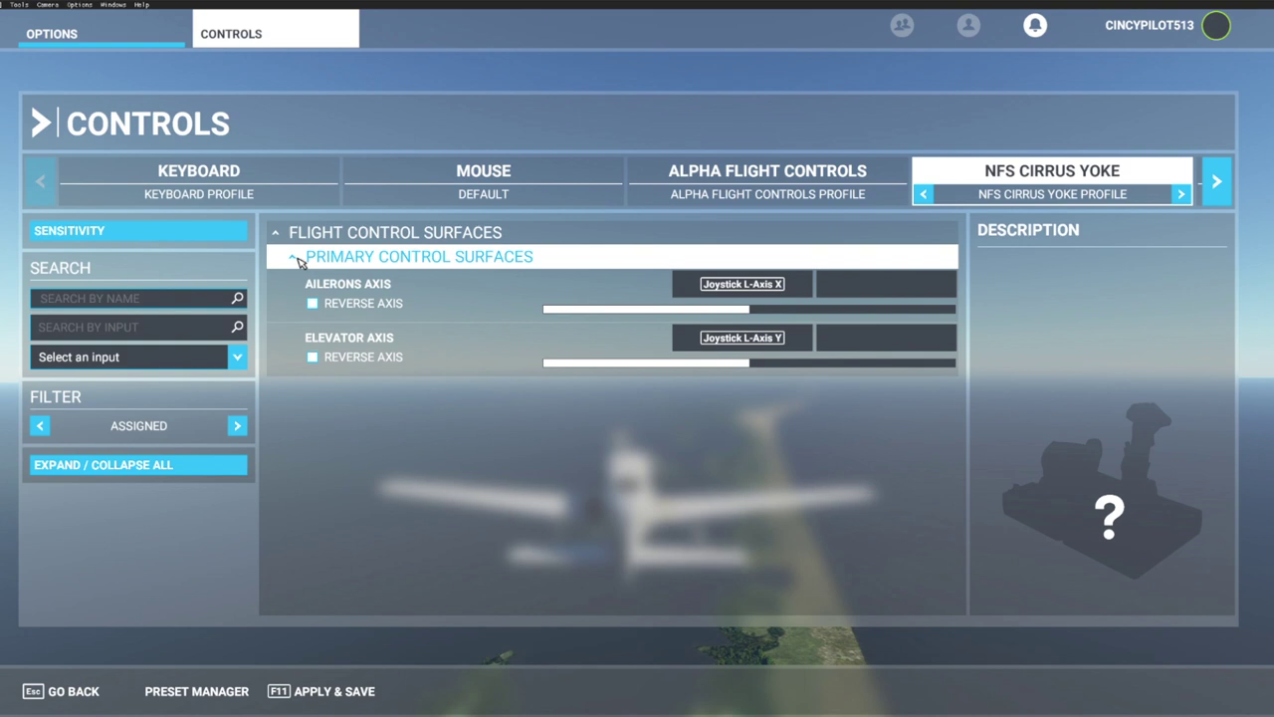
pyautogui.click(236, 237)
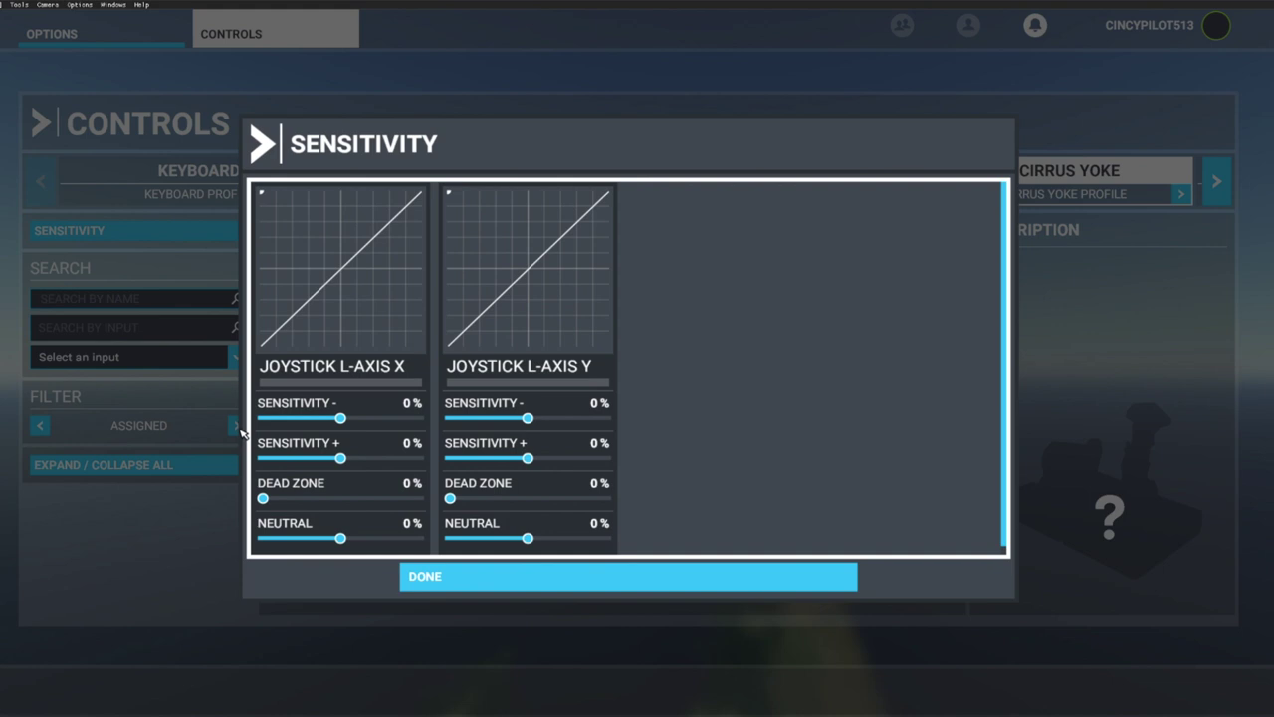
pyautogui.click(450, 584)
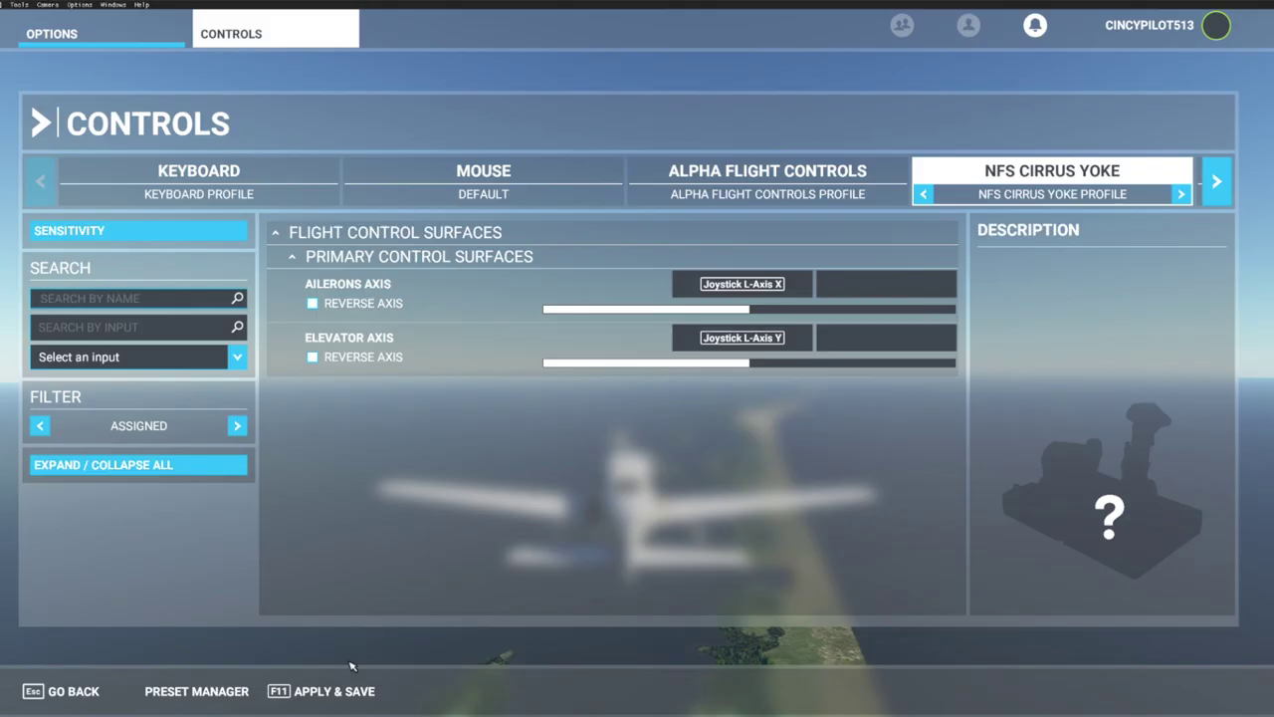
pyautogui.click(280, 697)
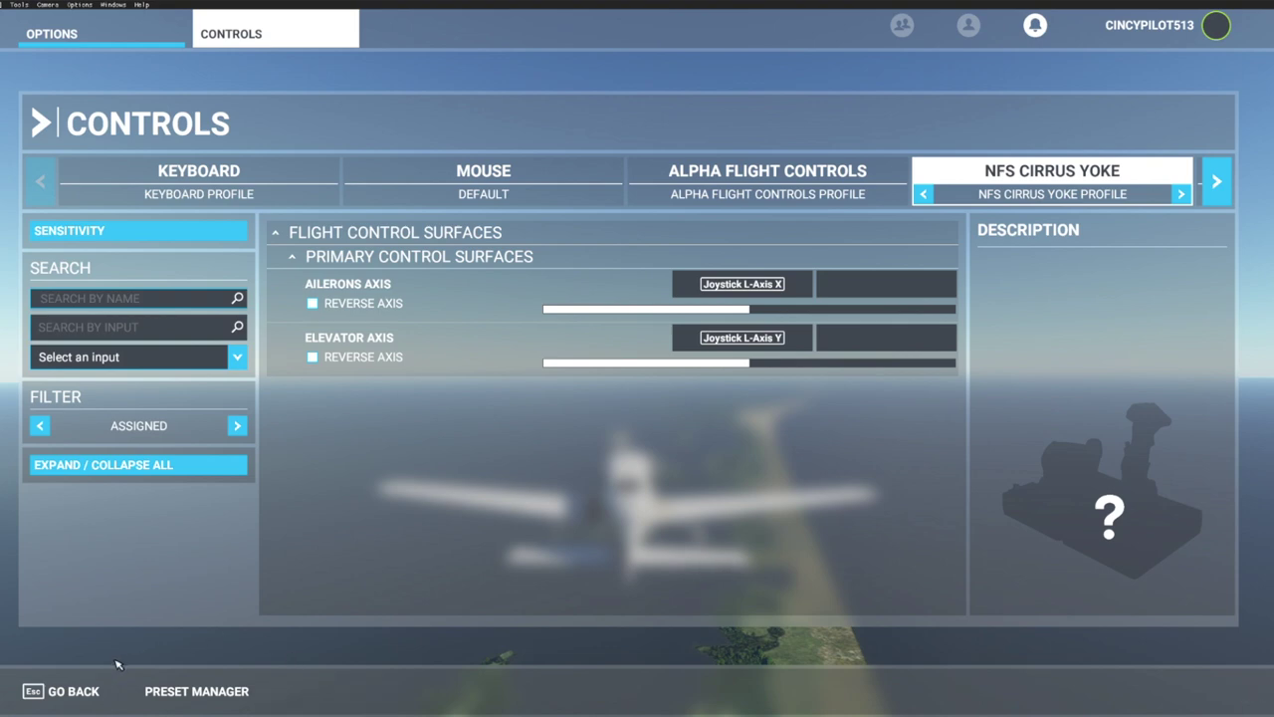
pyautogui.click(88, 691)
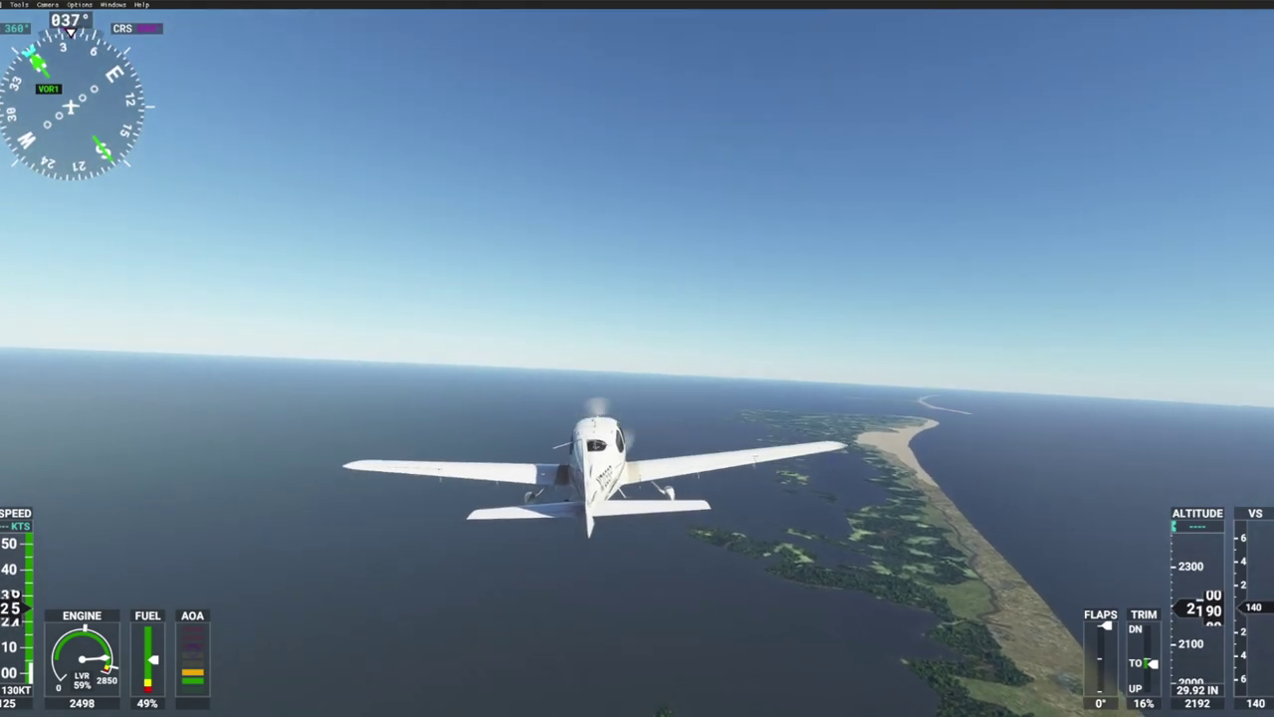
# Set the yoke's Joystick L-Axis X Sensitivity - and Sensitivity + to -100%, save the profile and resume the flight
pyautogui.press('Escape')
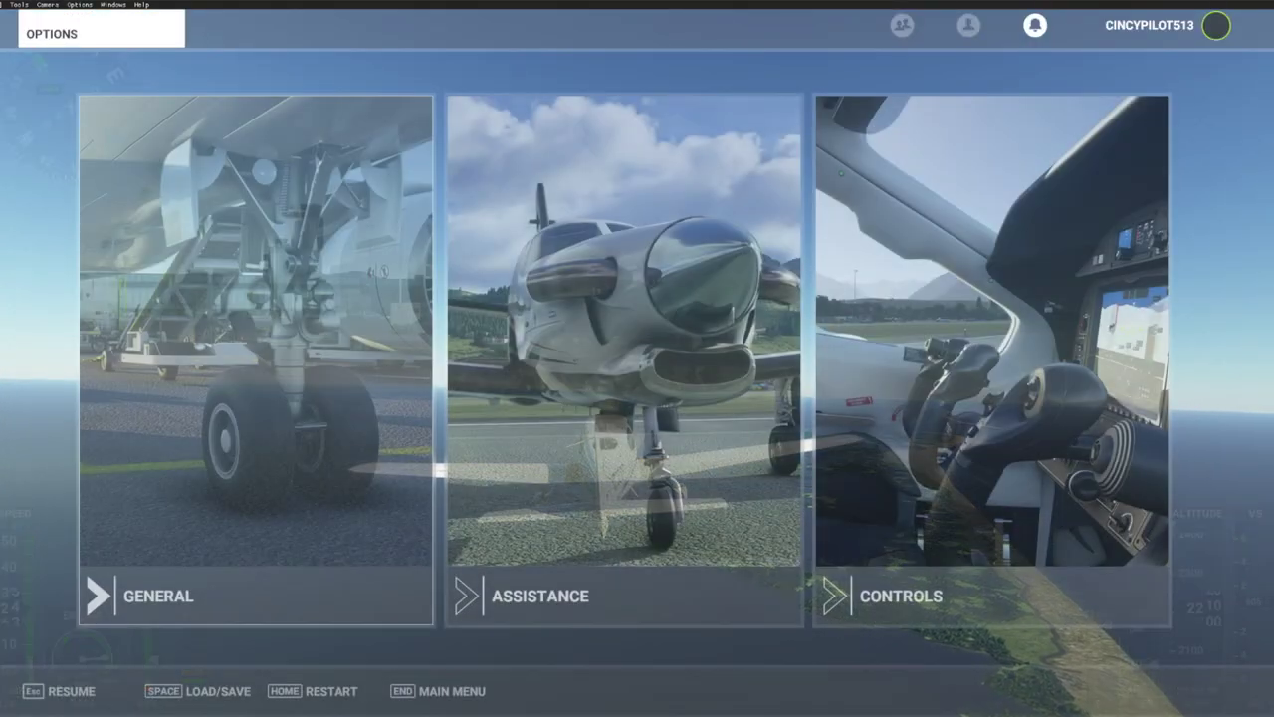
pyautogui.click(955, 513)
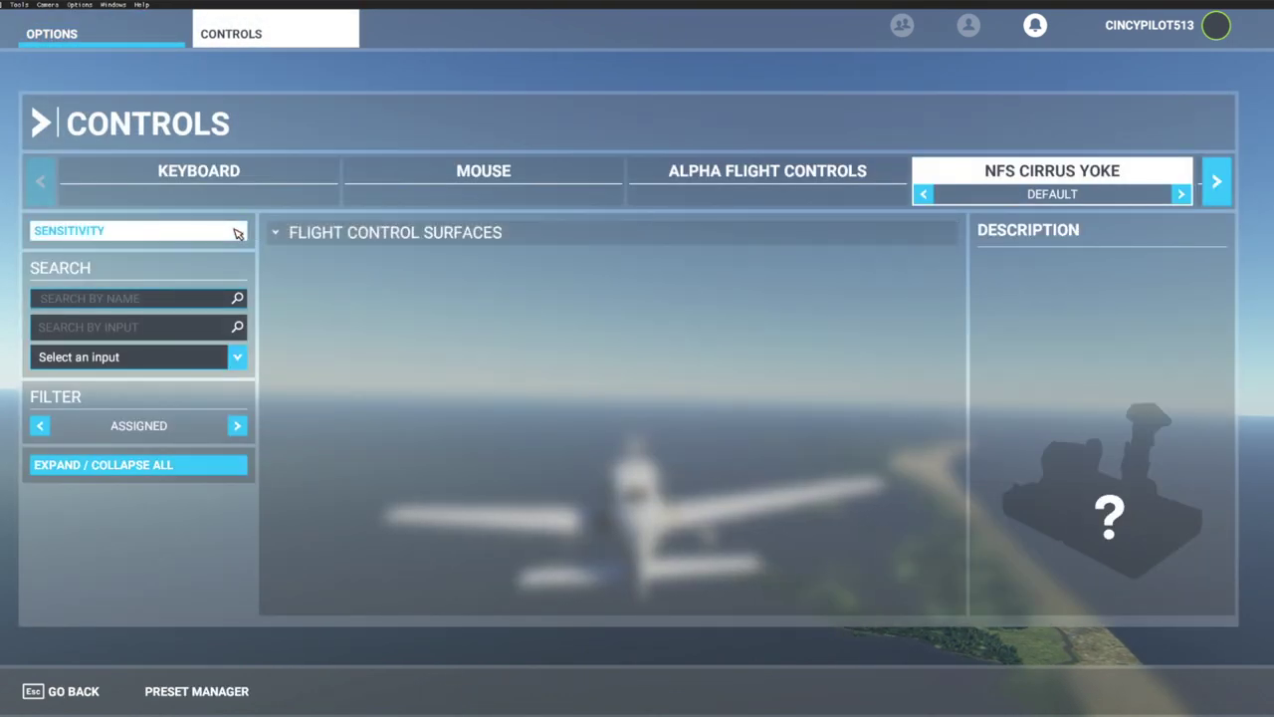
pyautogui.click(237, 231)
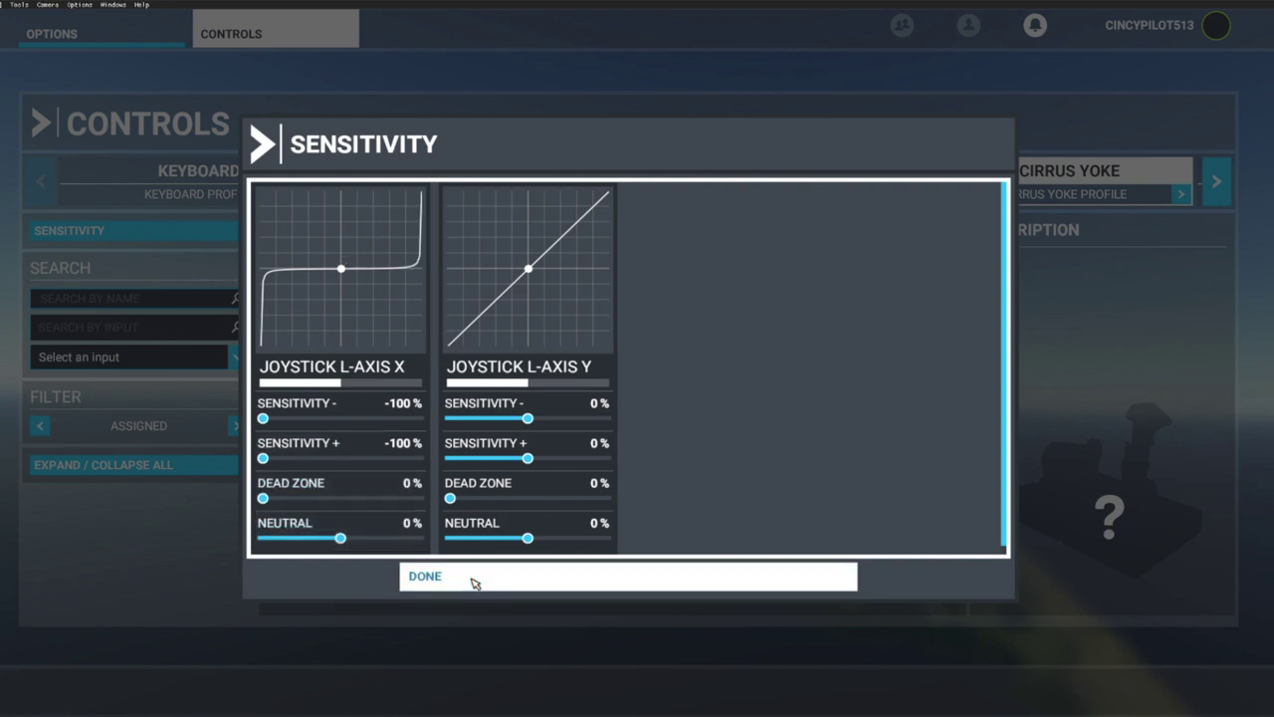
pyautogui.click(474, 583)
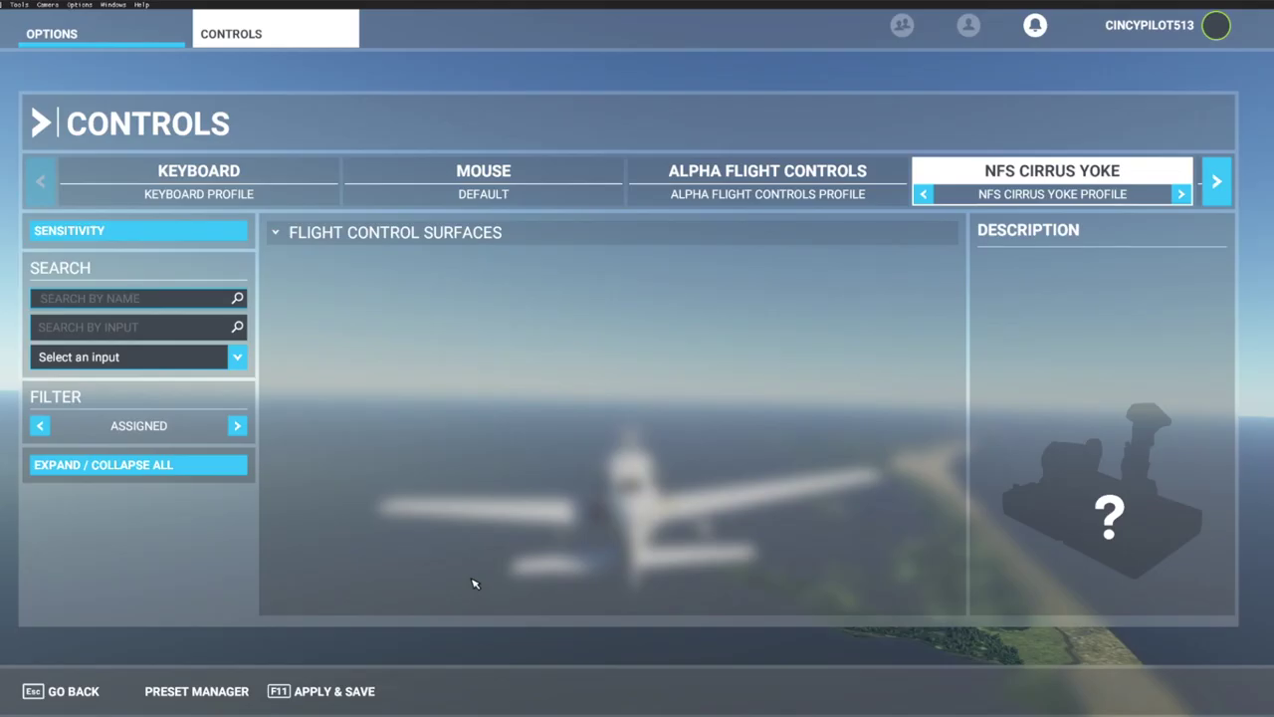
pyautogui.click(356, 694)
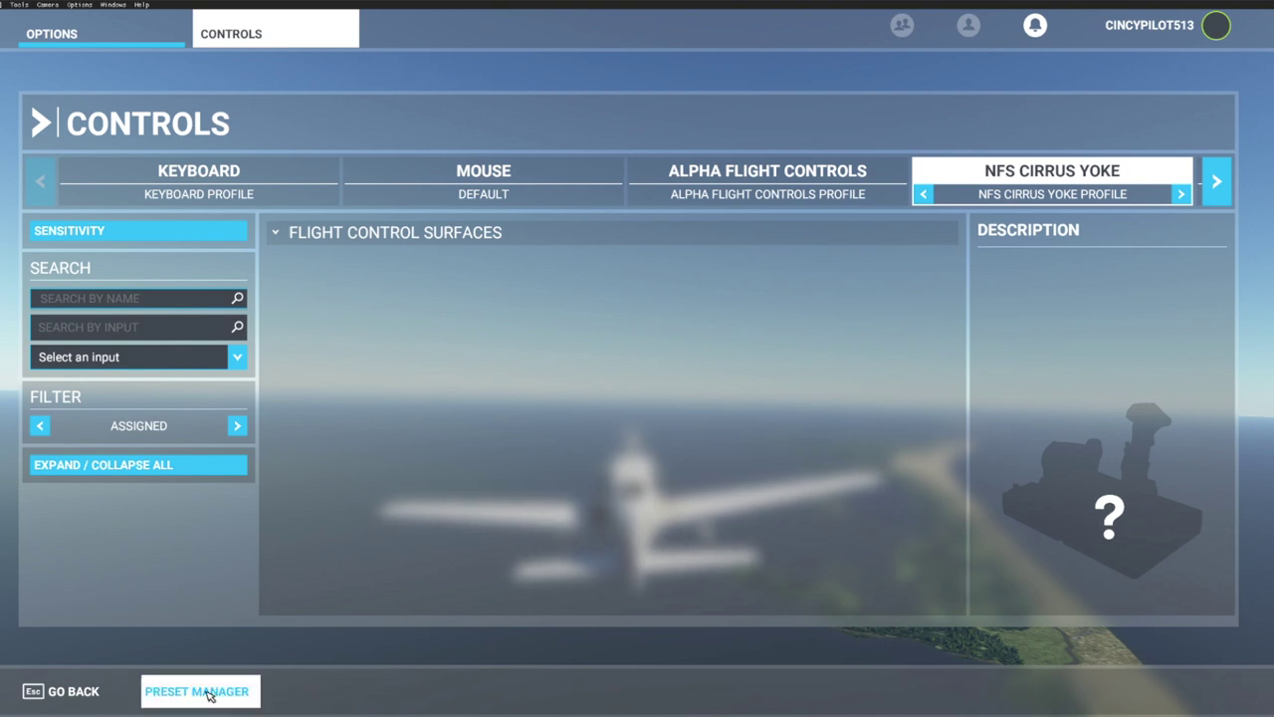
pyautogui.click(109, 696)
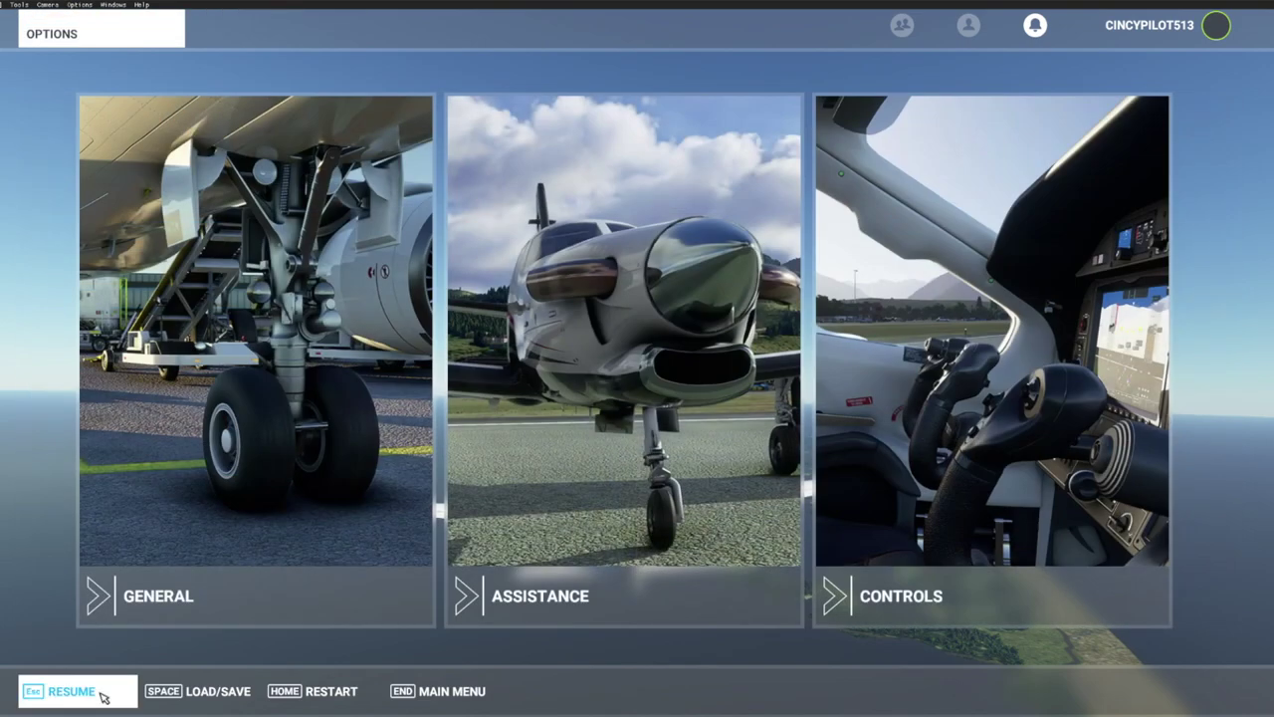
pyautogui.click(100, 692)
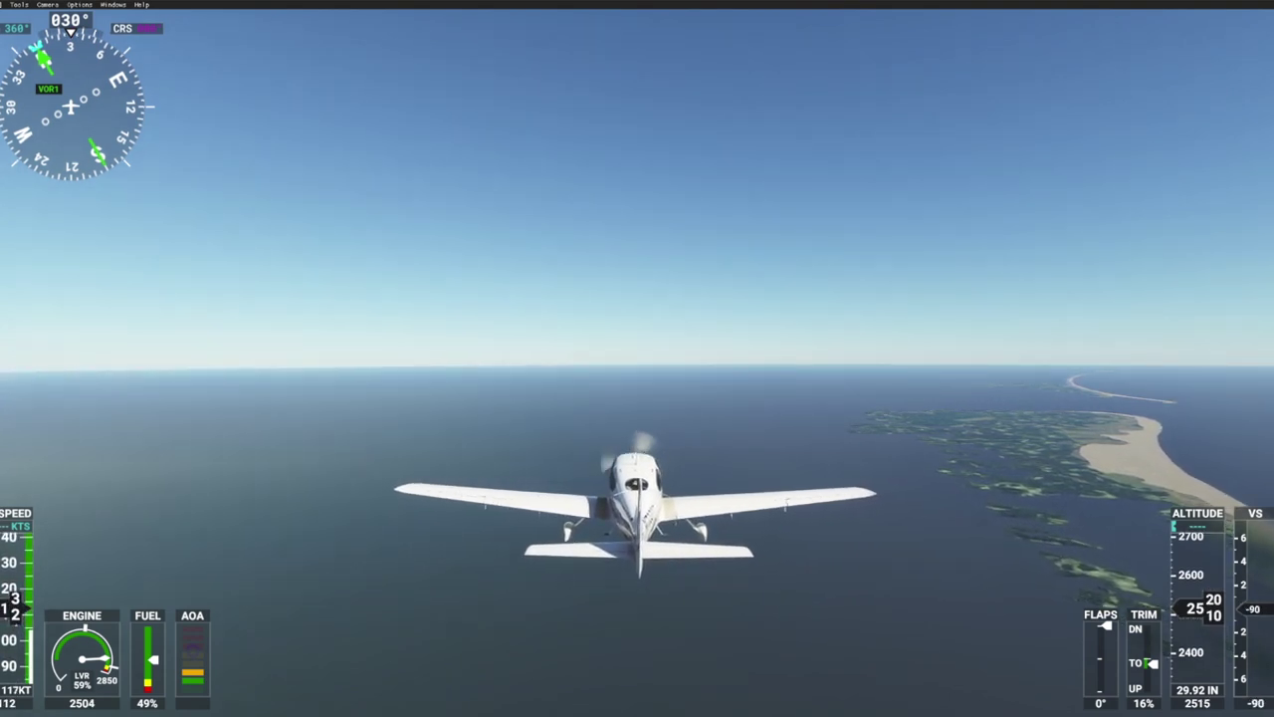
# Set the yoke's Joystick L-Axis X Sensitivity - and Sensitivity + to 100%, save the profile and resume the flight
pyautogui.press('Escape')
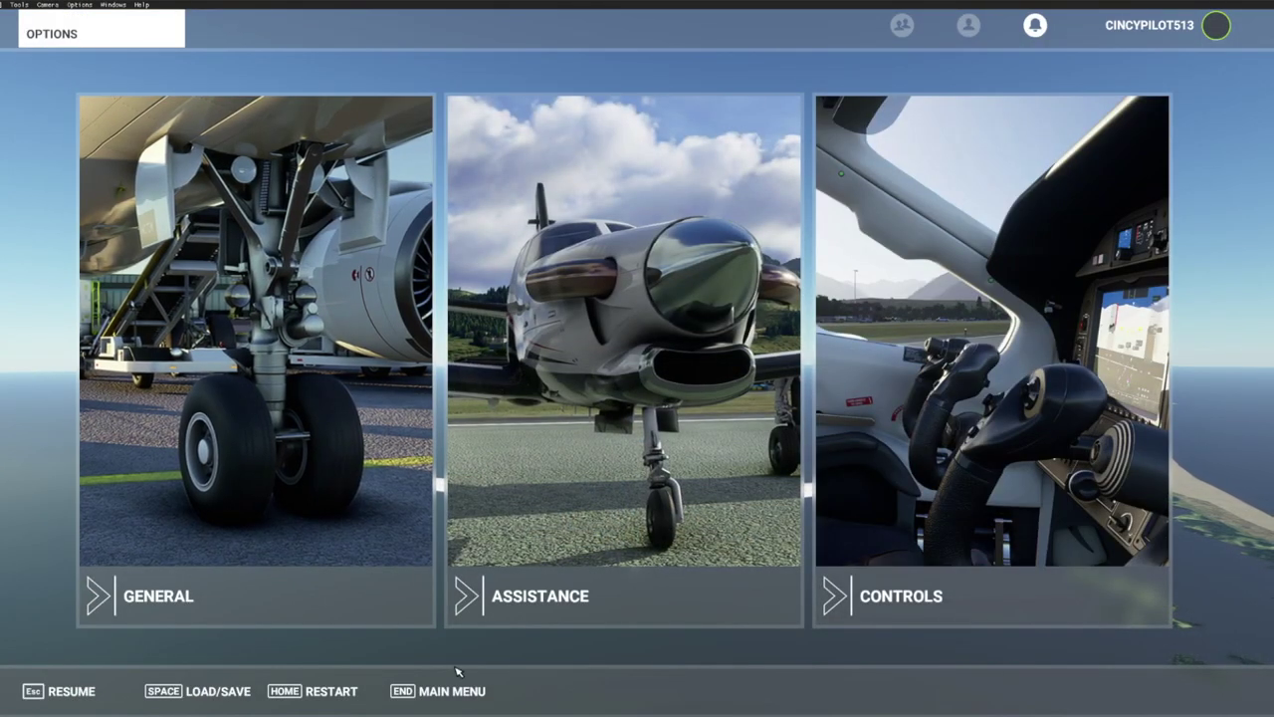
pyautogui.click(902, 454)
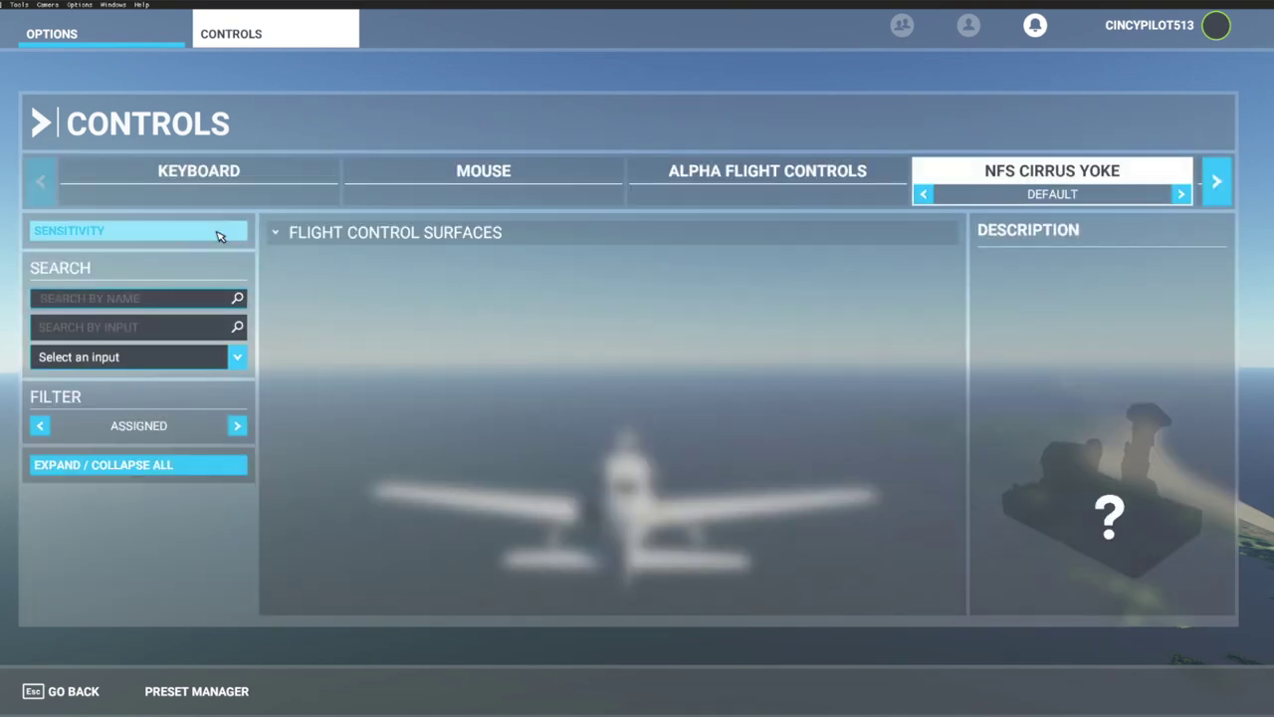
pyautogui.click(219, 233)
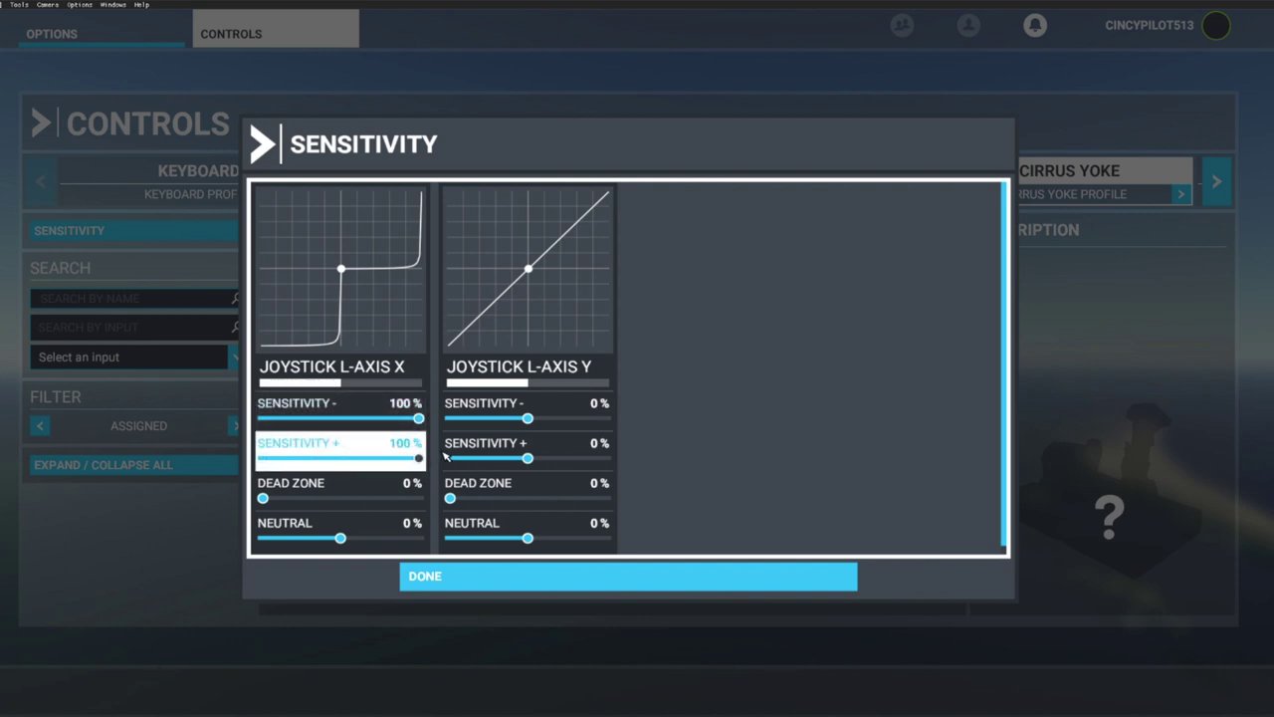
pyautogui.click(460, 585)
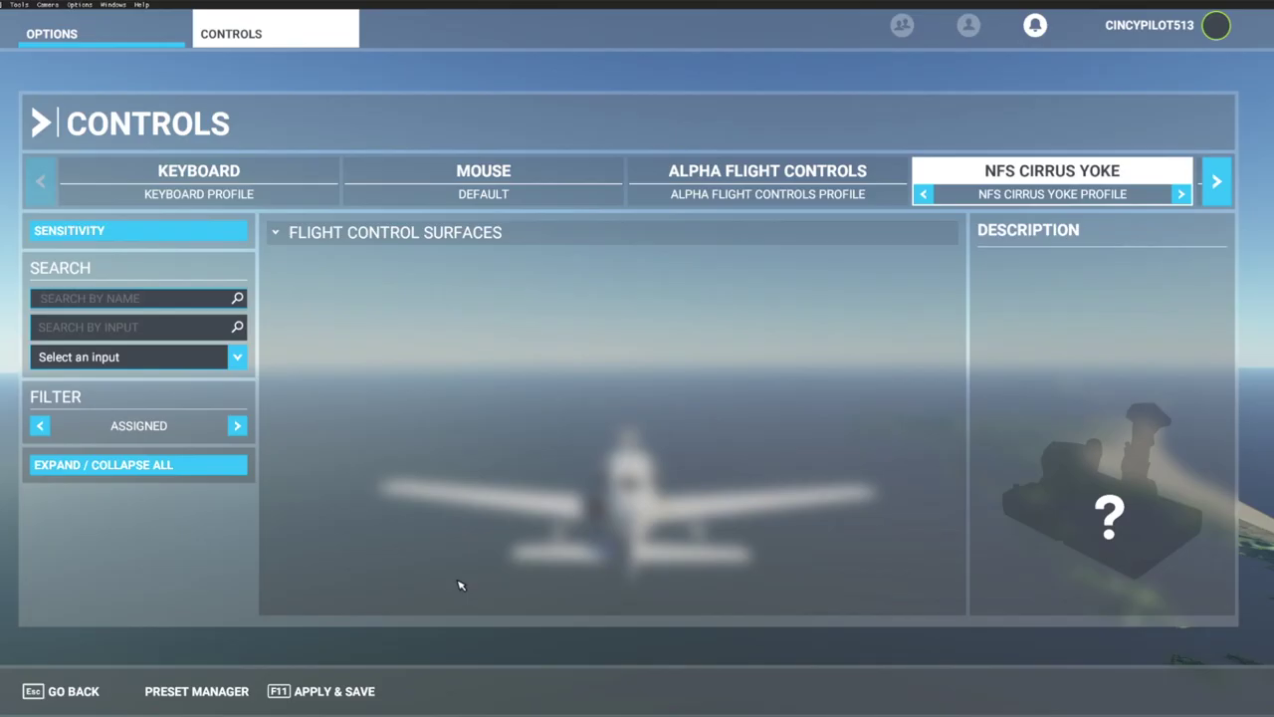
pyautogui.click(348, 691)
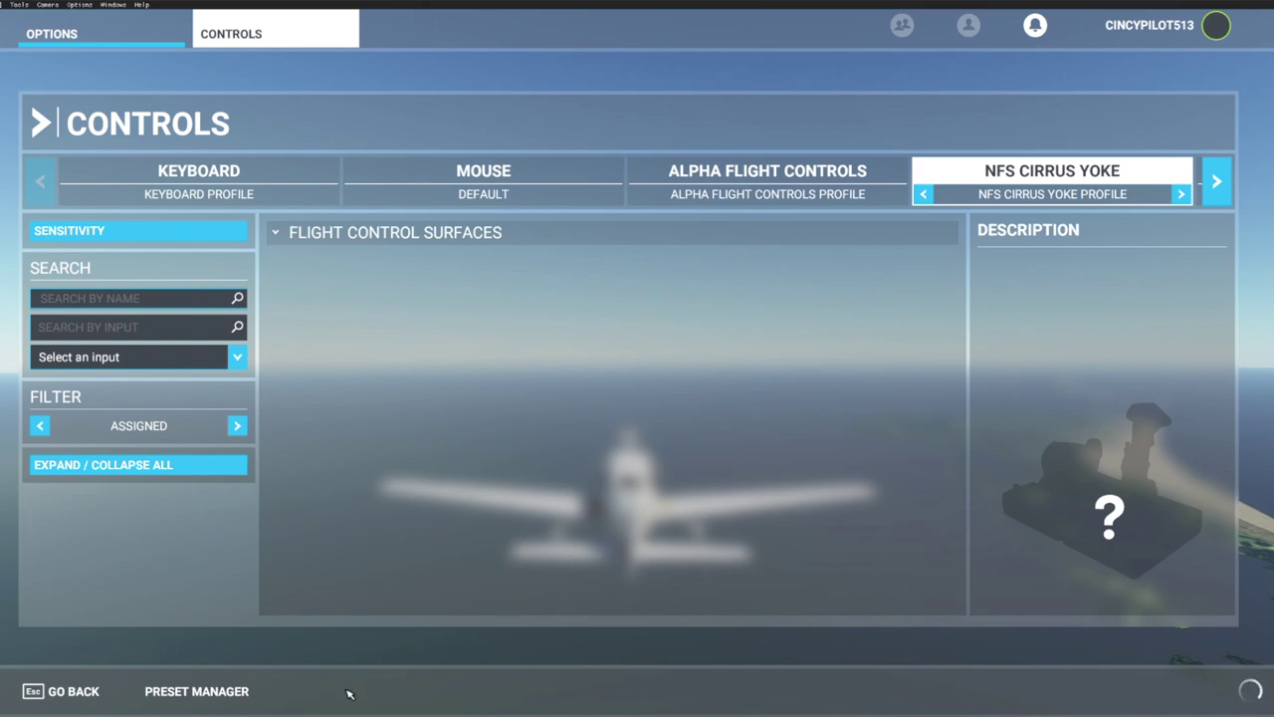
pyautogui.click(65, 693)
pyautogui.click(111, 692)
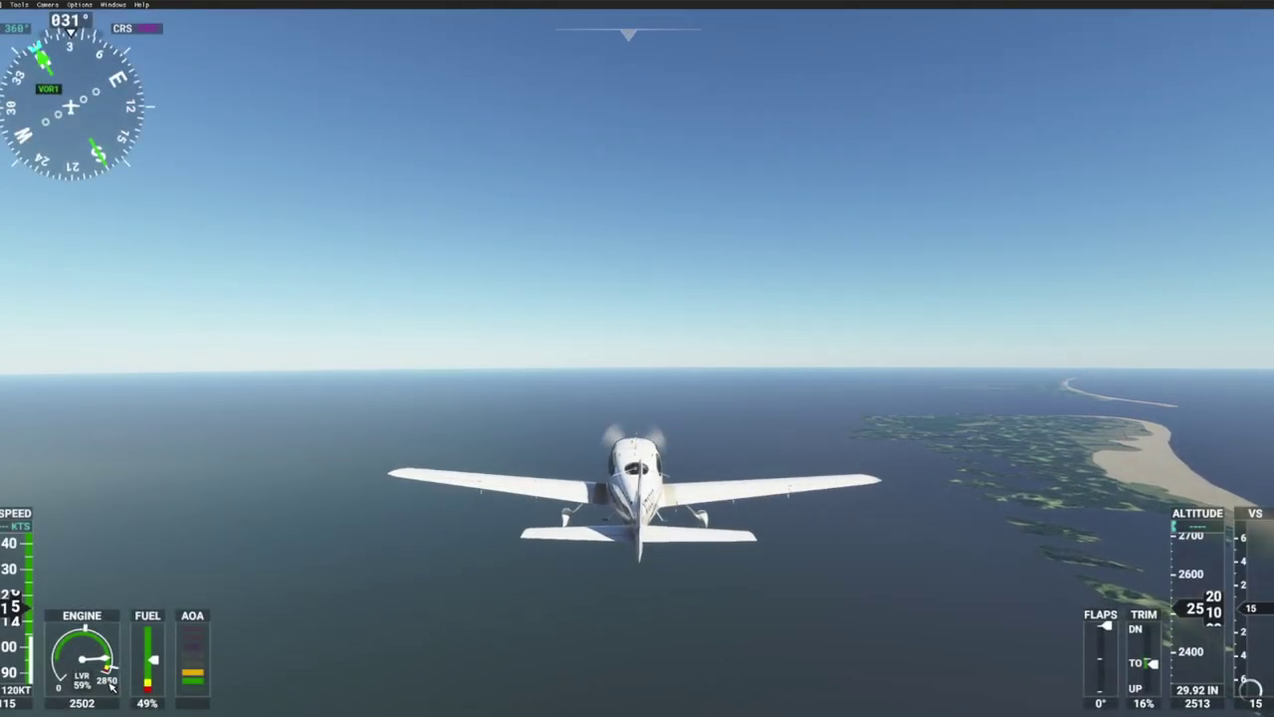
# Bank the aircraft alternately left and right in flight to test the aileron response to the current sensitivity curve
pyautogui.press('KP_4')
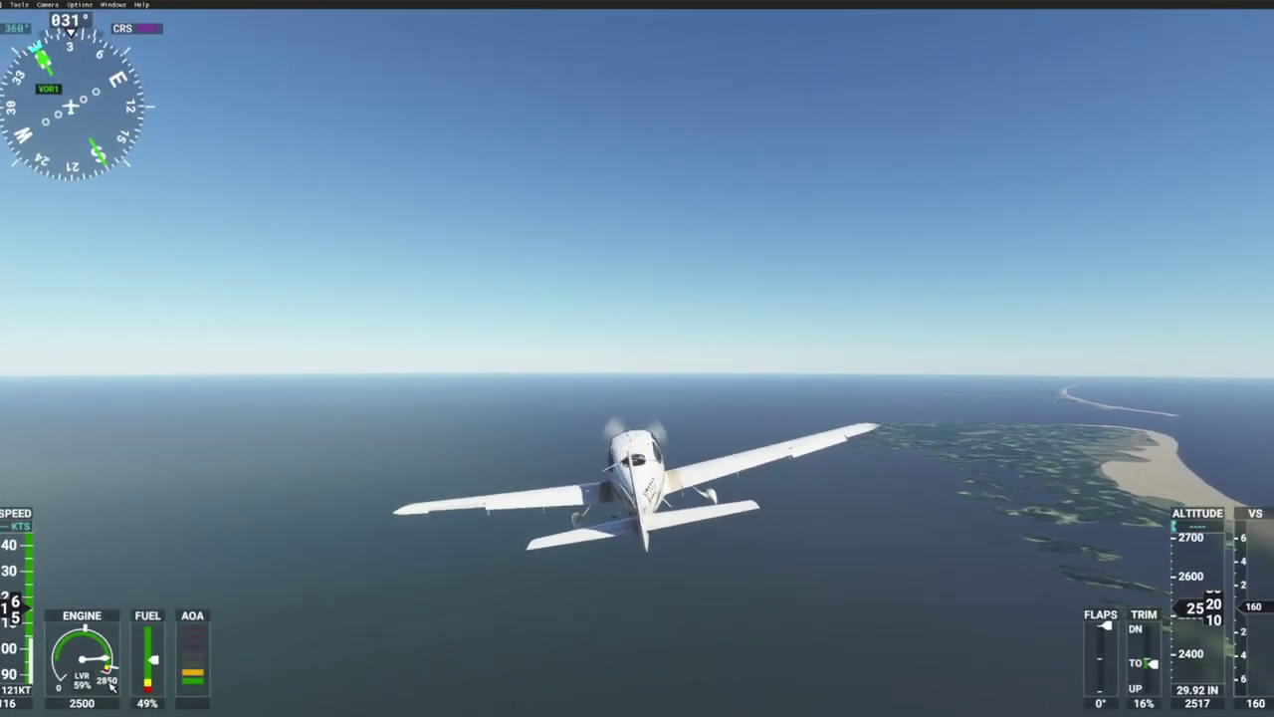
pyautogui.press('KP_6')
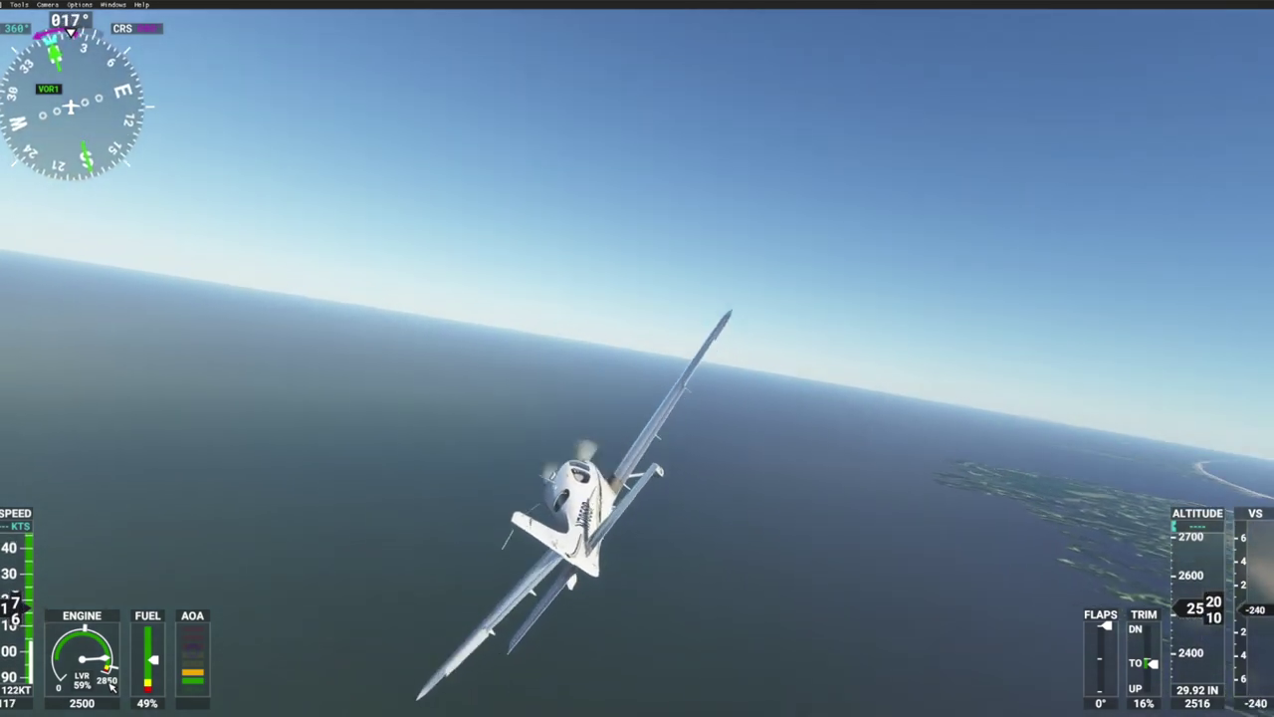
pyautogui.press('KP_6')
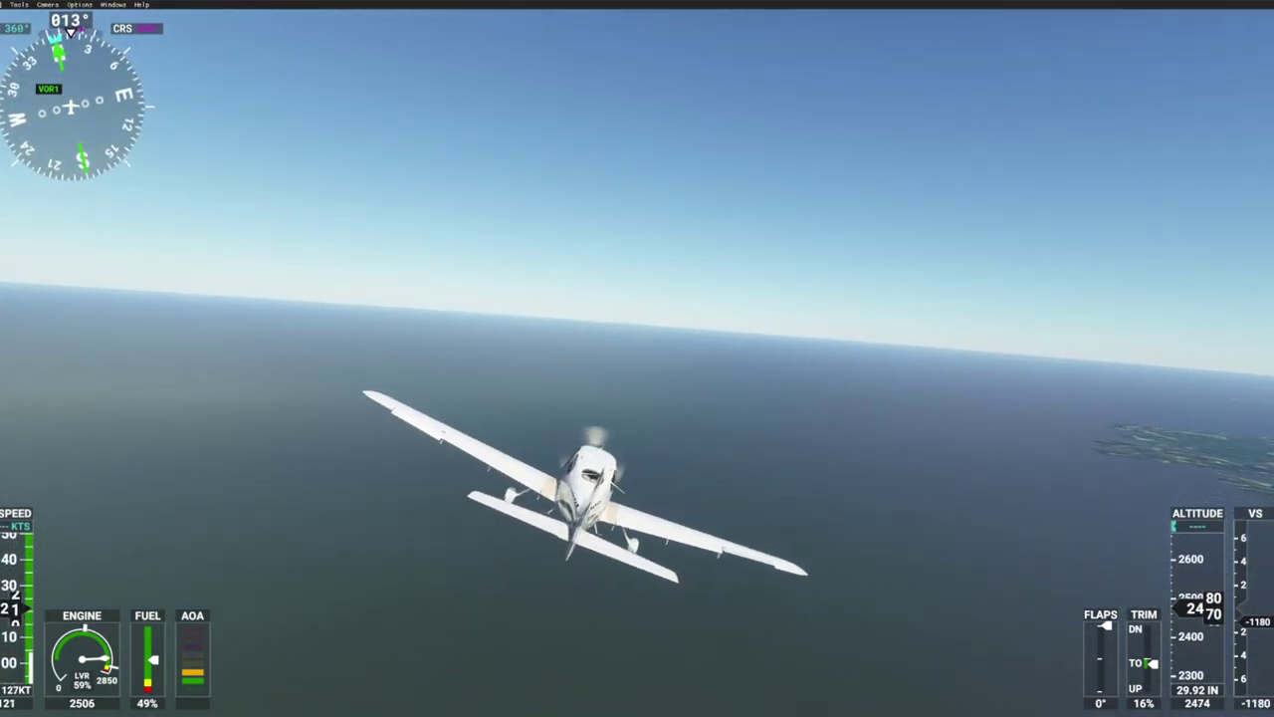
pyautogui.press('KP_4')
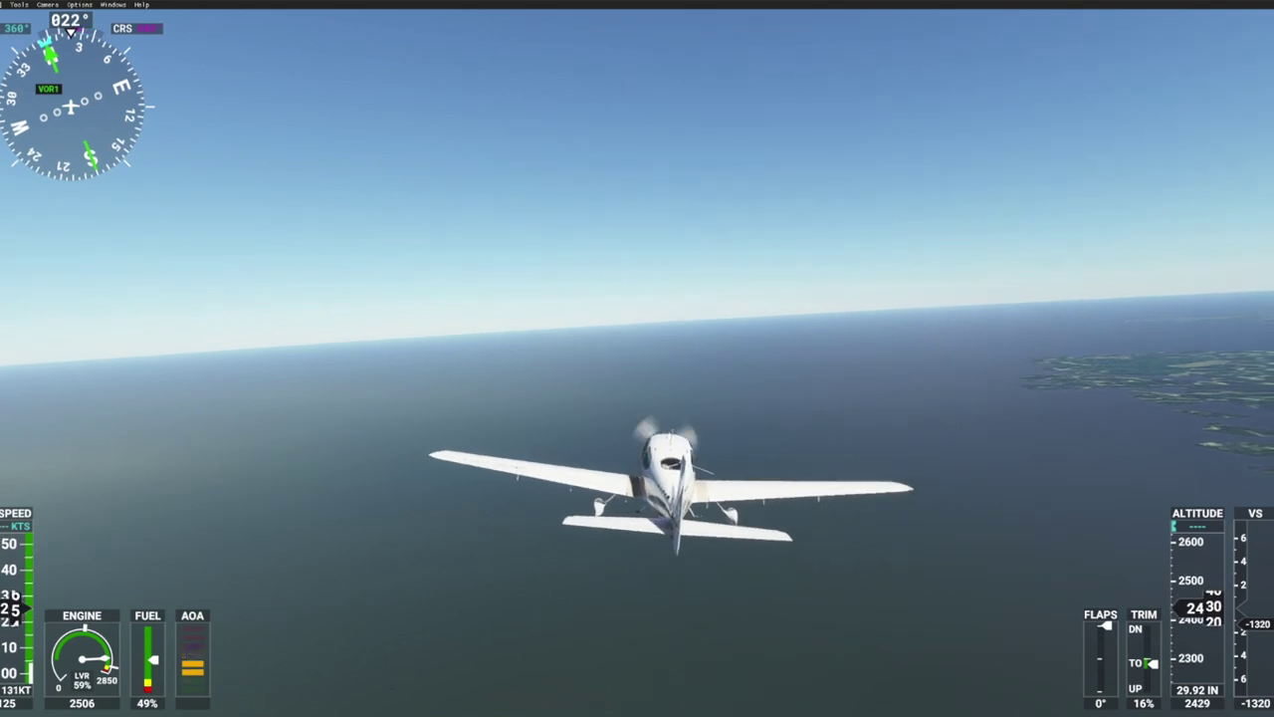
pyautogui.press('KP_6')
pyautogui.press('KP_6')
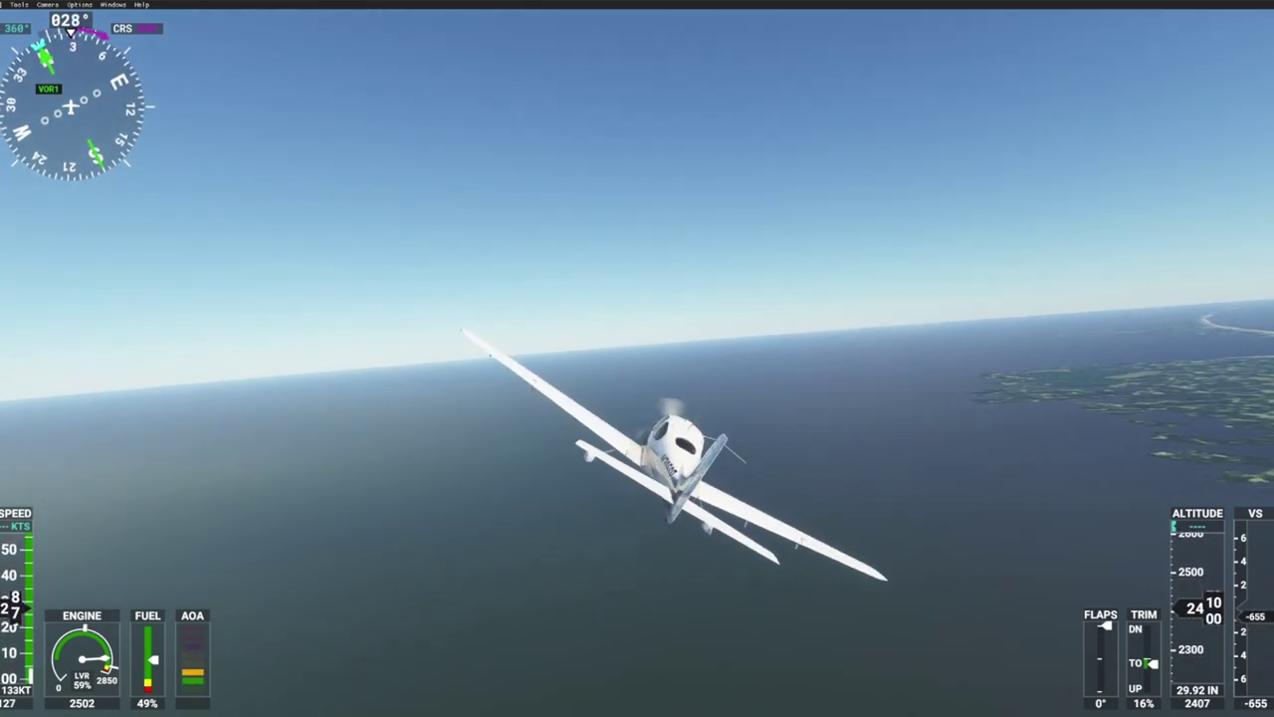
pyautogui.press('KP_4')
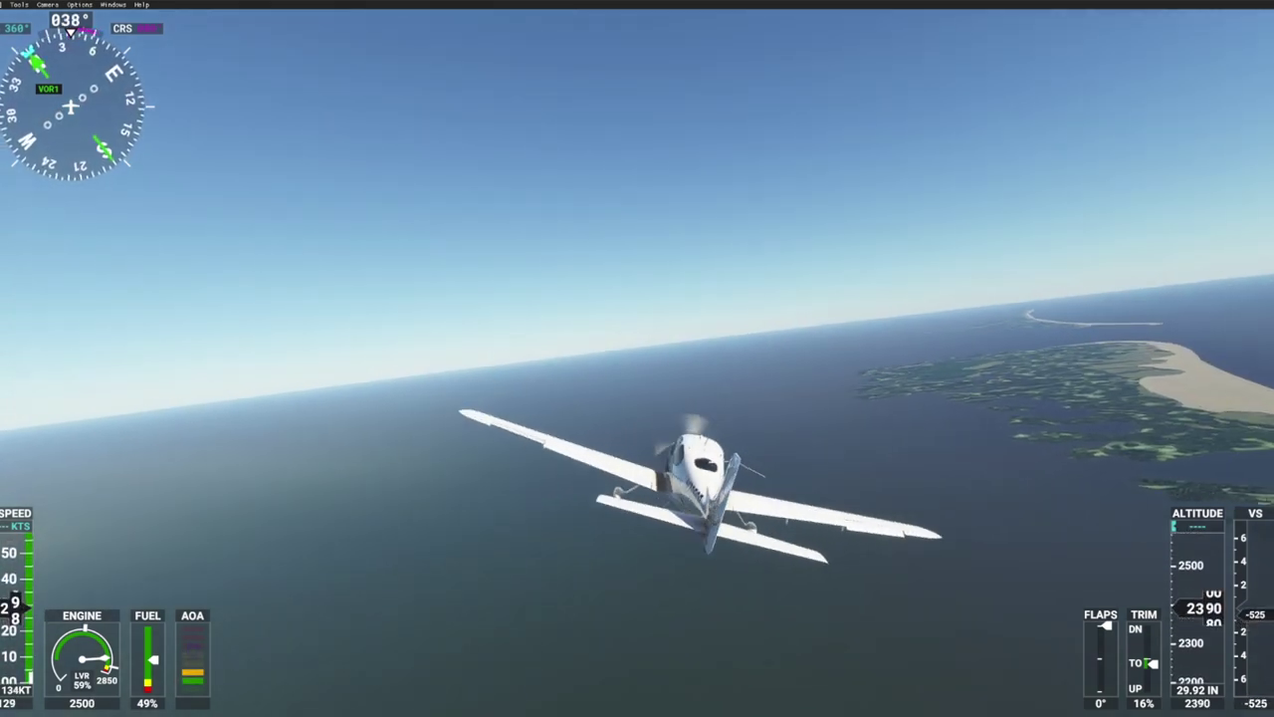
pyautogui.press('KP_6')
pyautogui.press('KP_6')
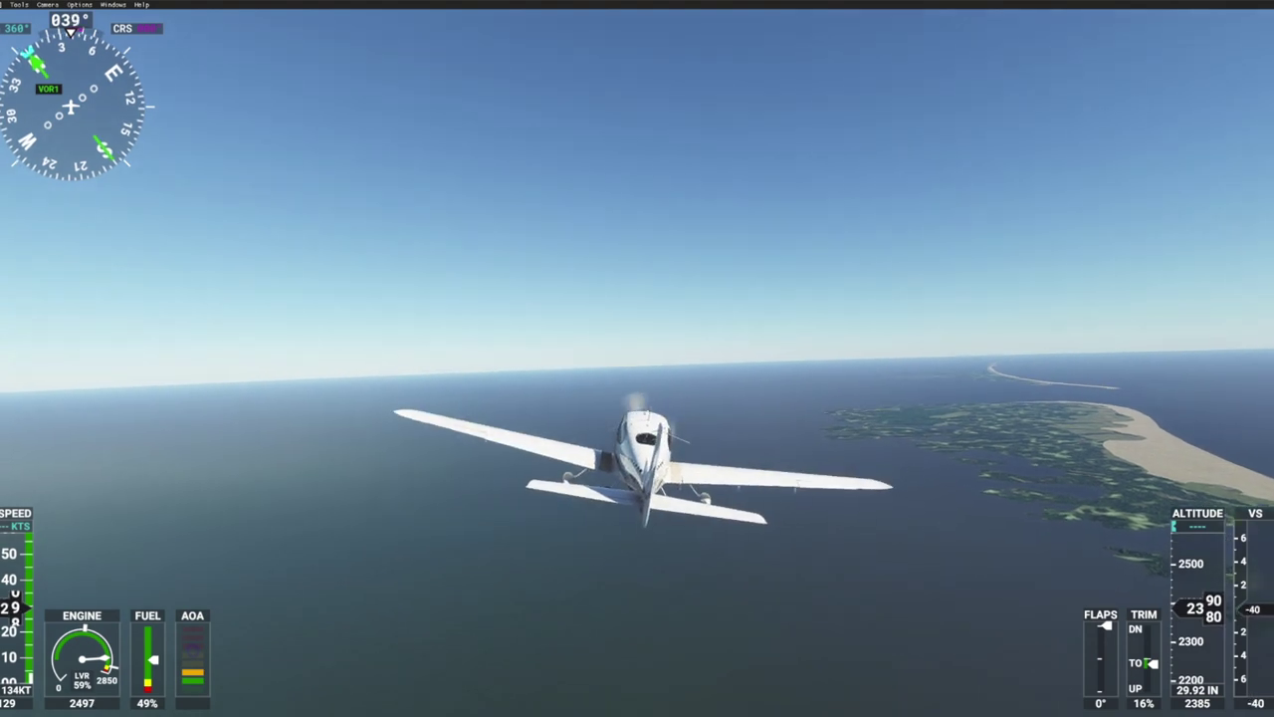
pyautogui.press('KP_4')
pyautogui.press('KP_4')
pyautogui.press('KP_4')
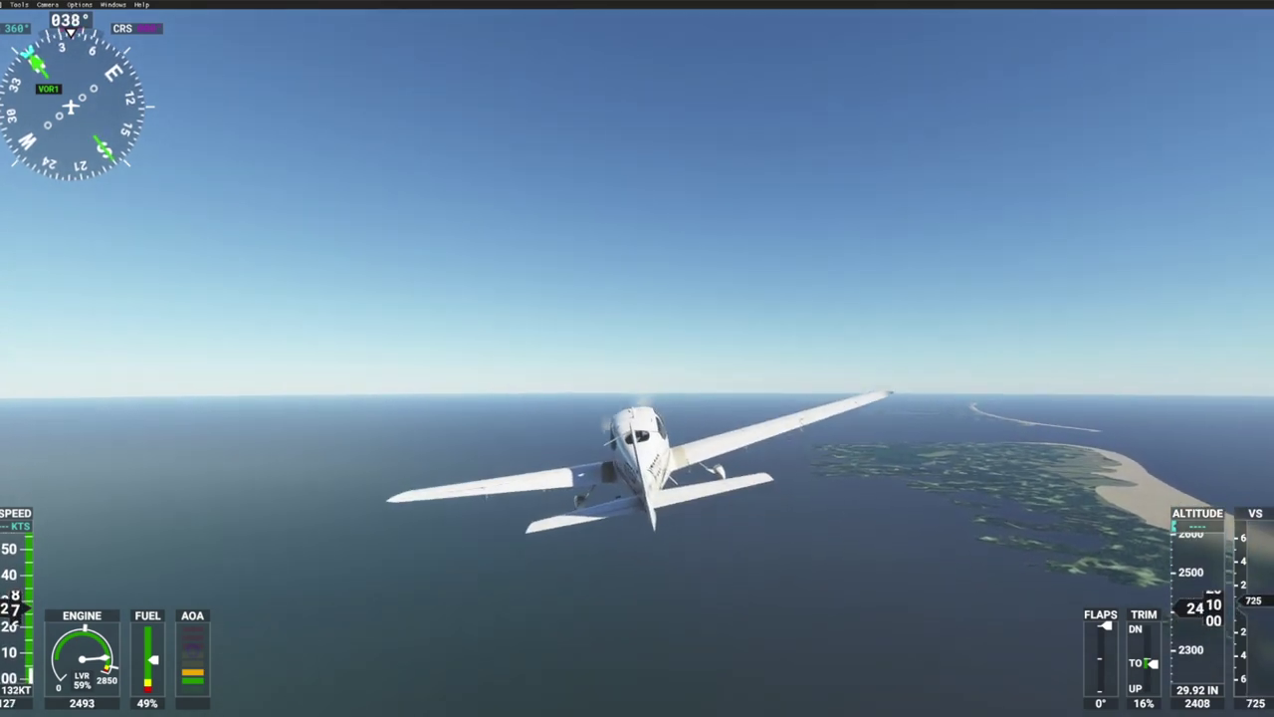
pyautogui.press('KP_6')
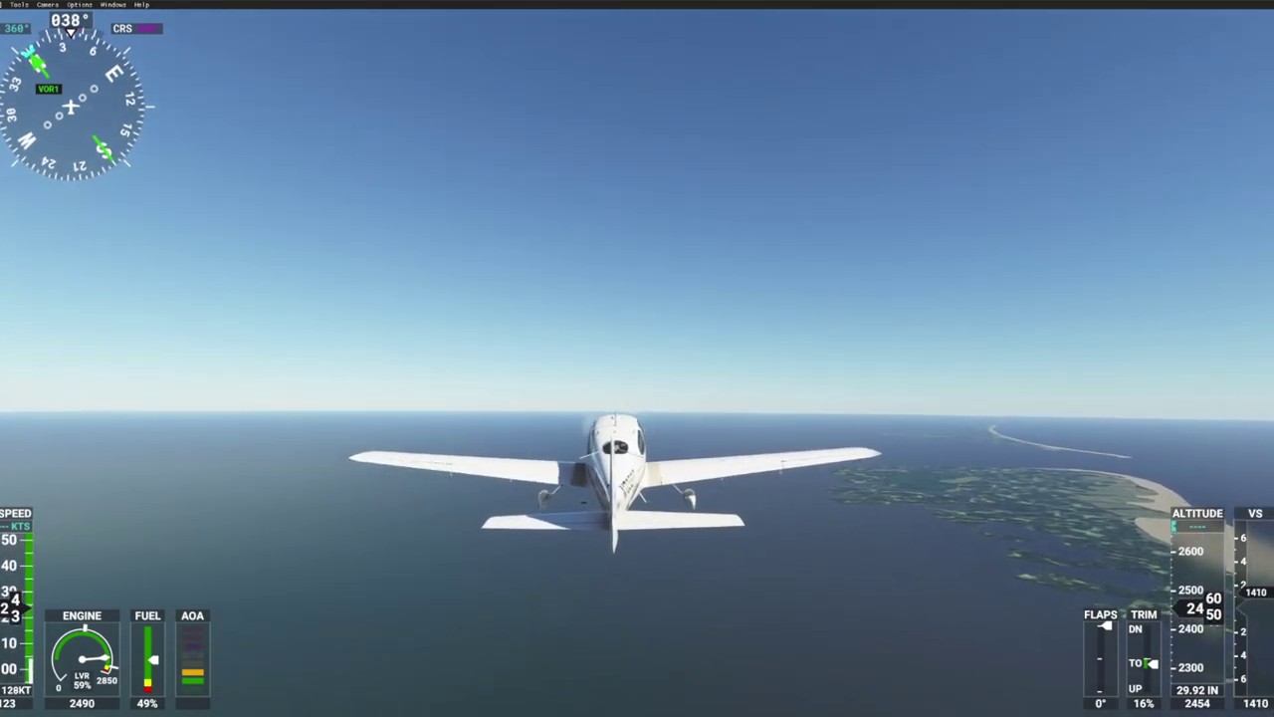
pyautogui.press('KP_6')
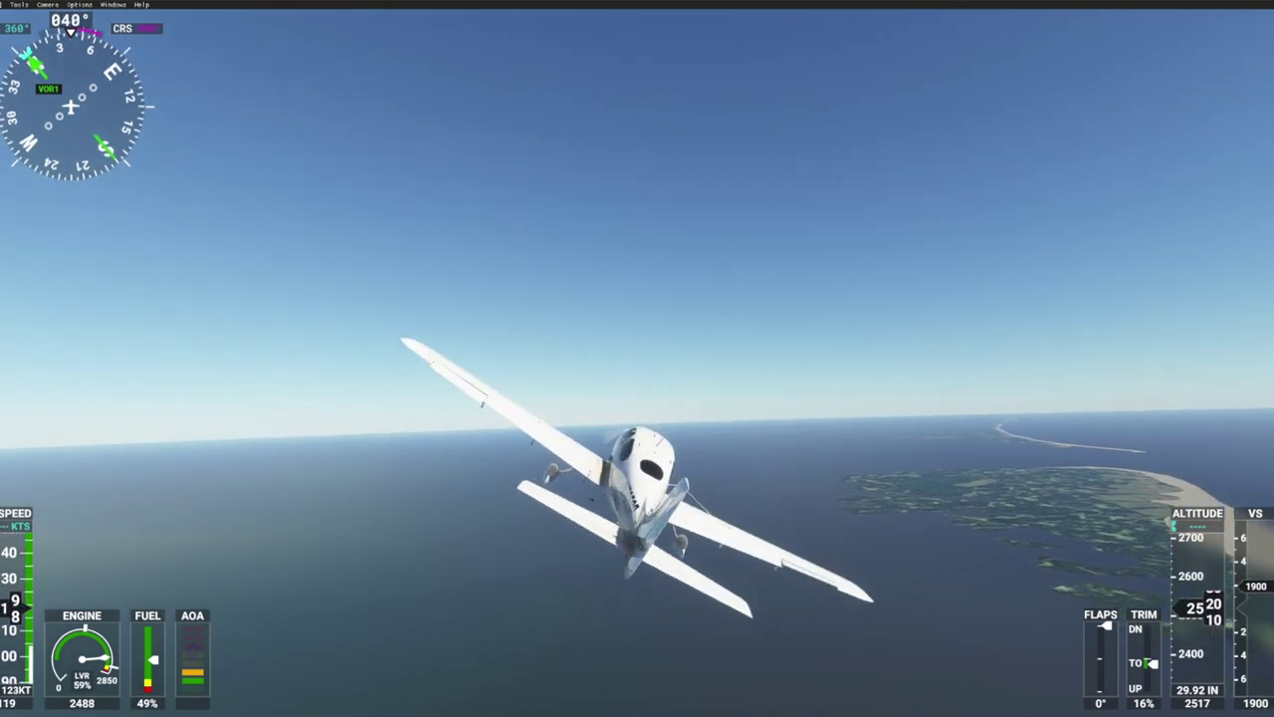
pyautogui.press('KP_4')
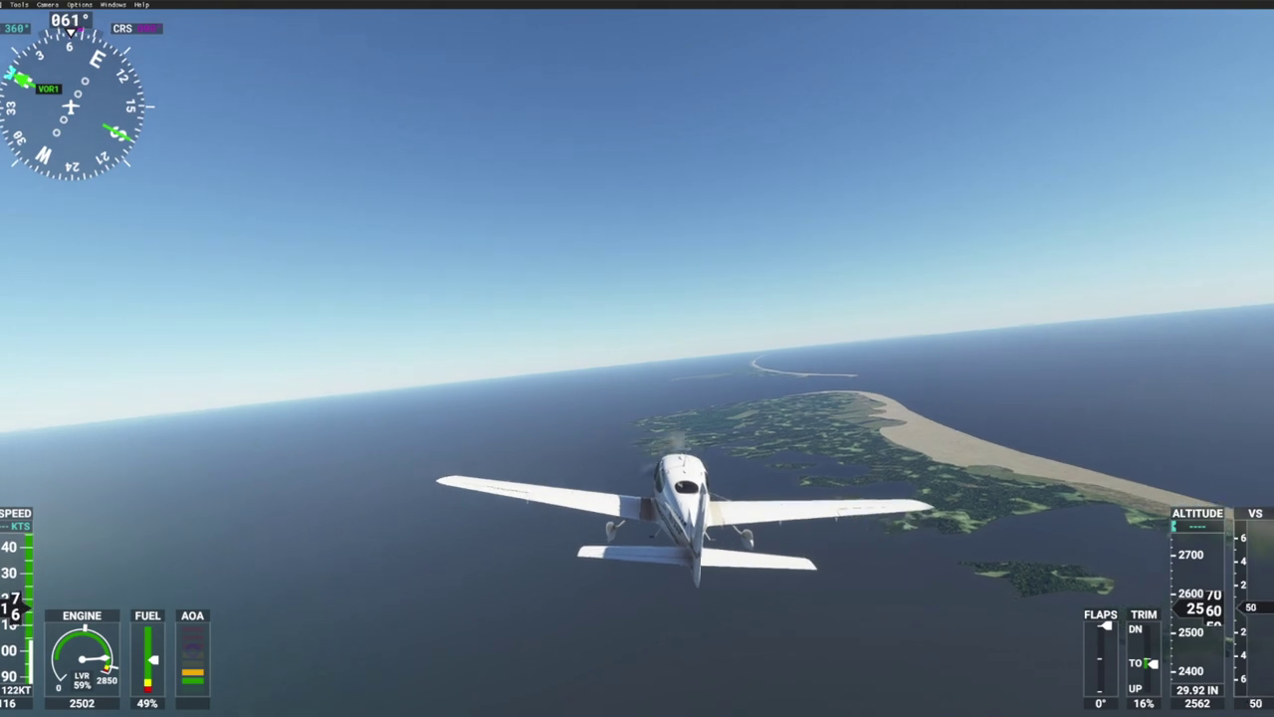
pyautogui.press('KP_4')
pyautogui.press('KP_6')
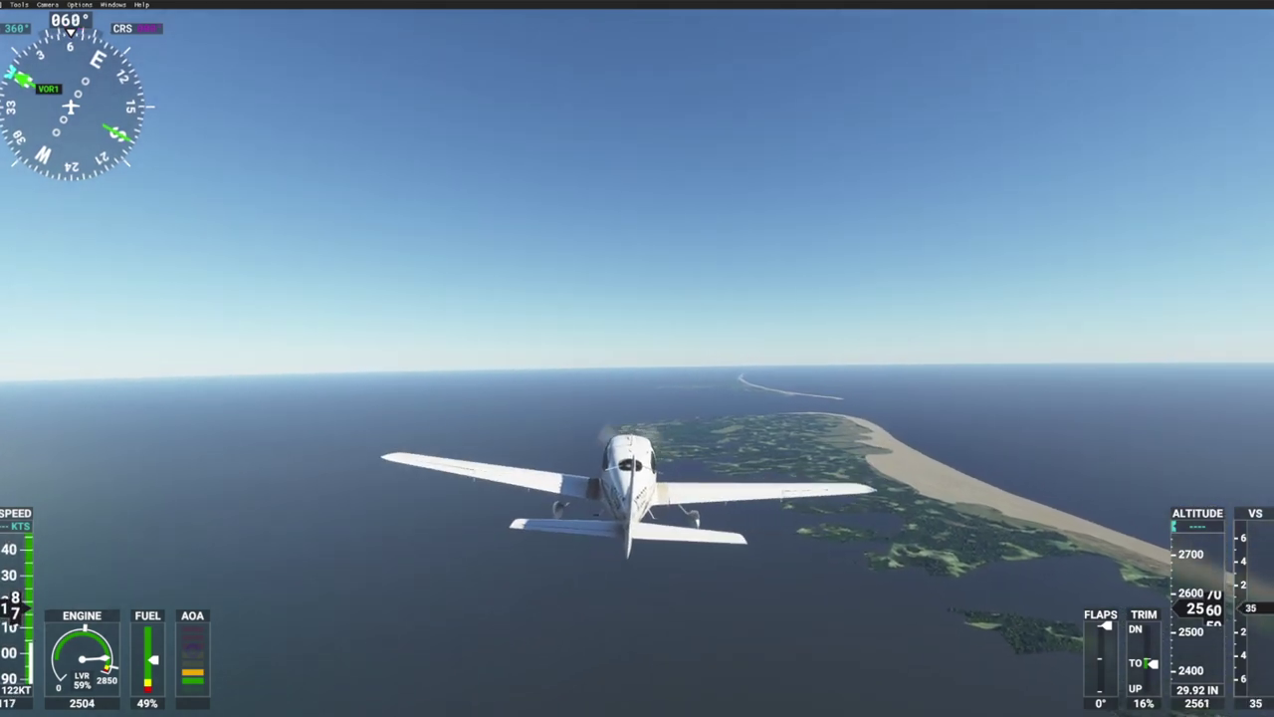
pyautogui.press('KP_4')
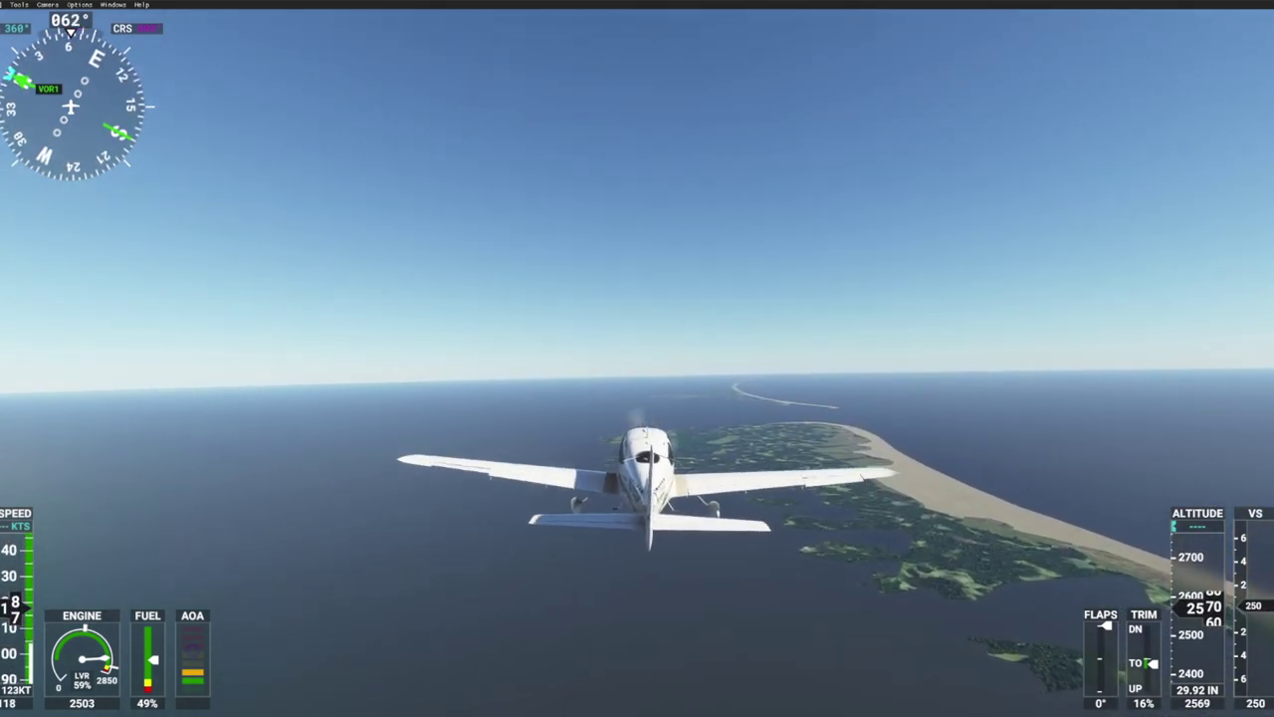
pyautogui.press('KP_6')
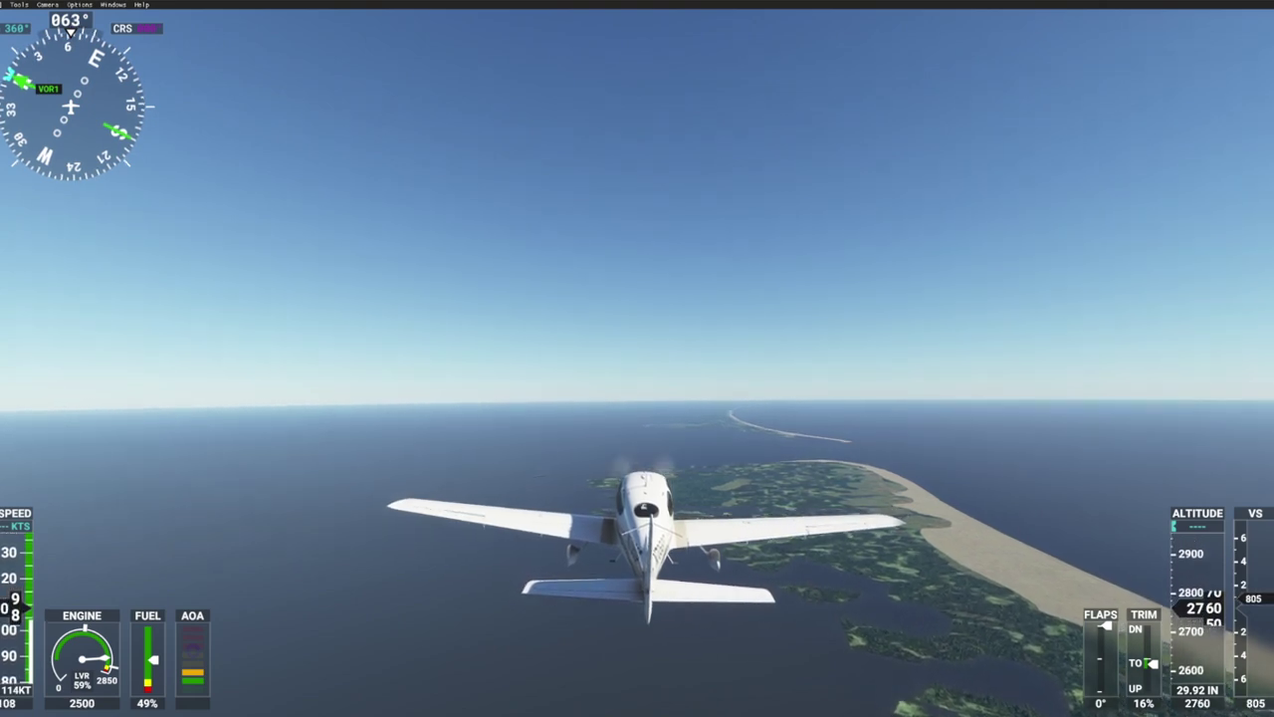
# Pause the flight and reset the Cirrus yoke's Joystick L-Axis X Sensitivity - and Sensitivity + to 0%
pyautogui.press('Escape')
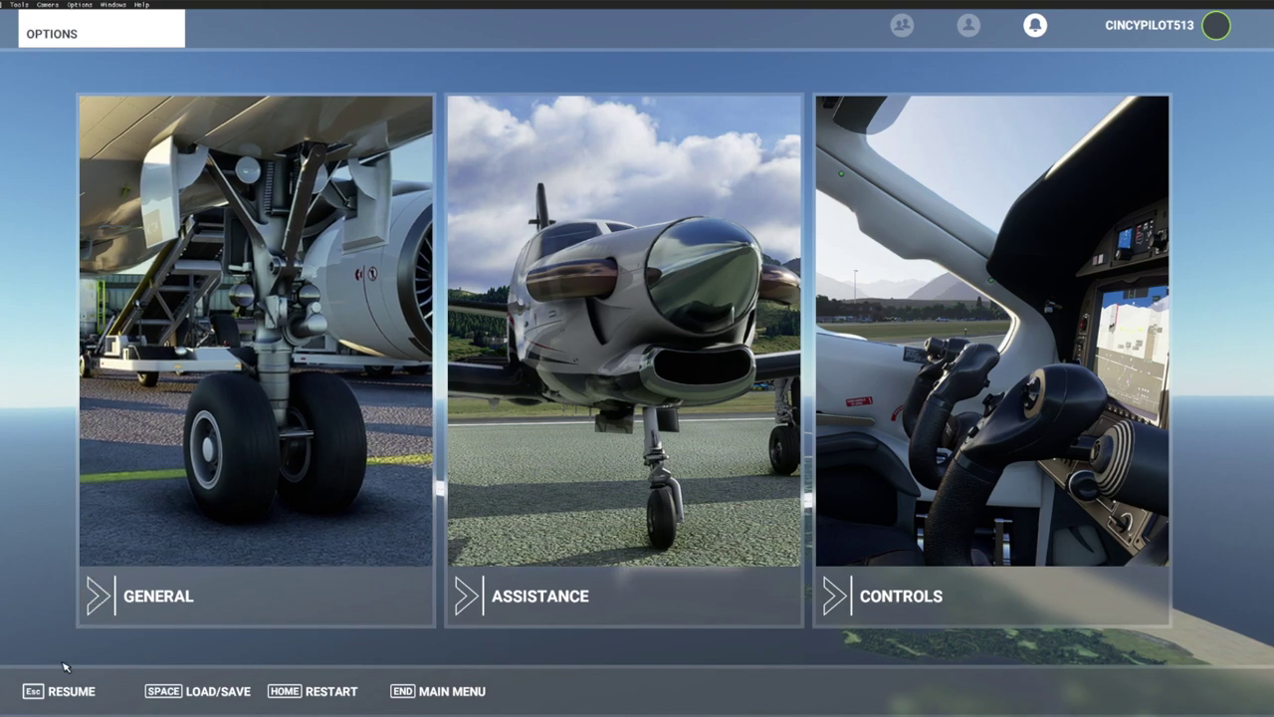
pyautogui.click(973, 490)
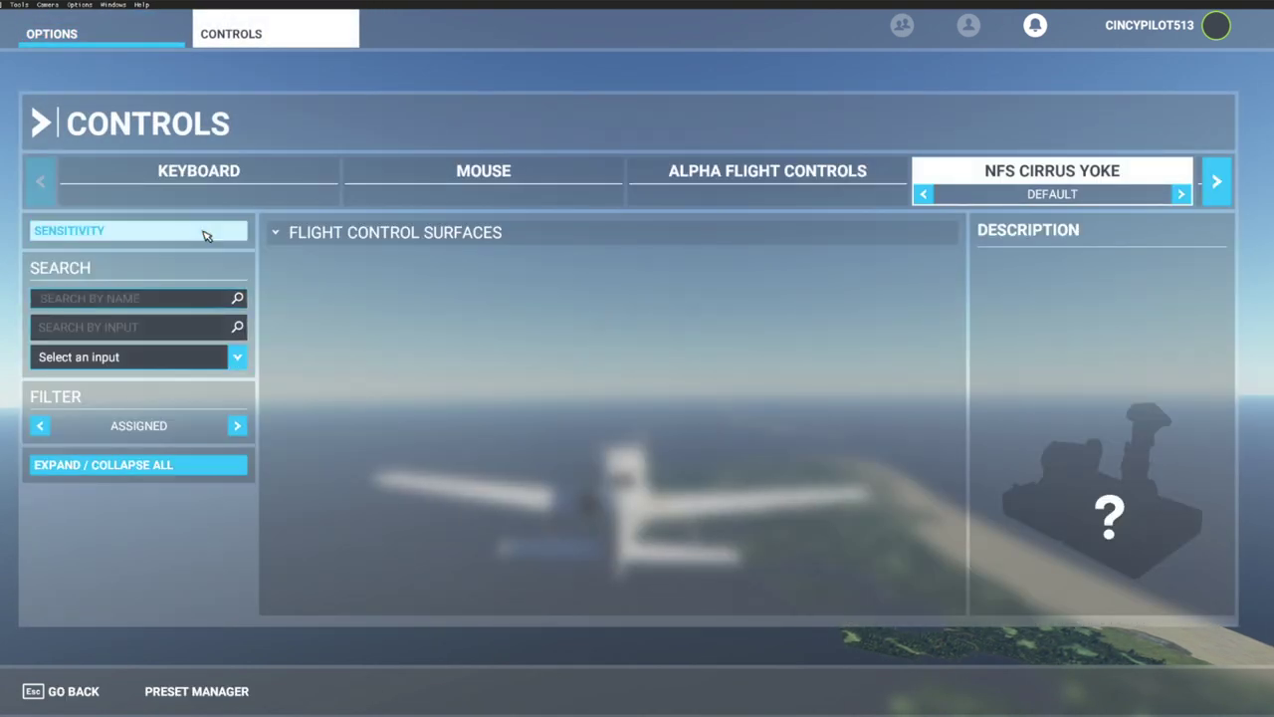
pyautogui.click(206, 235)
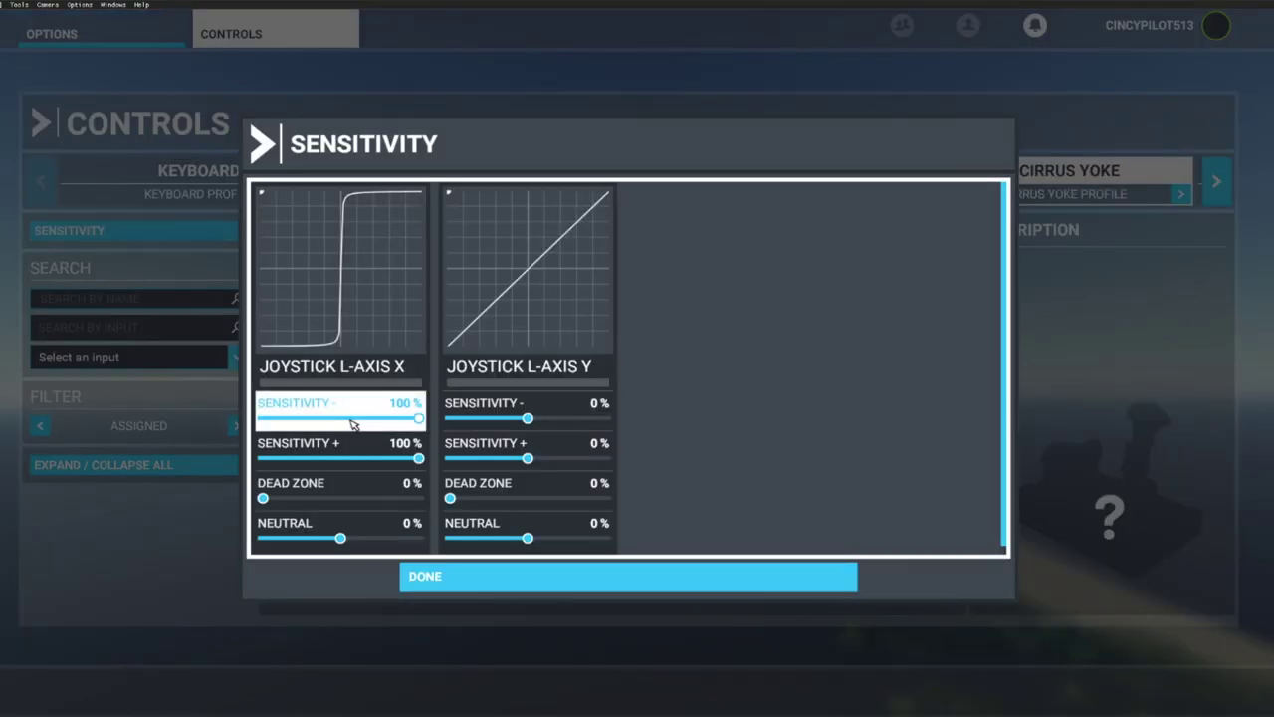
pyautogui.moveTo(350, 425)
pyautogui.mouseDown()
pyautogui.moveTo(338, 423)
pyautogui.moveTo(349, 428)
pyautogui.mouseUp()
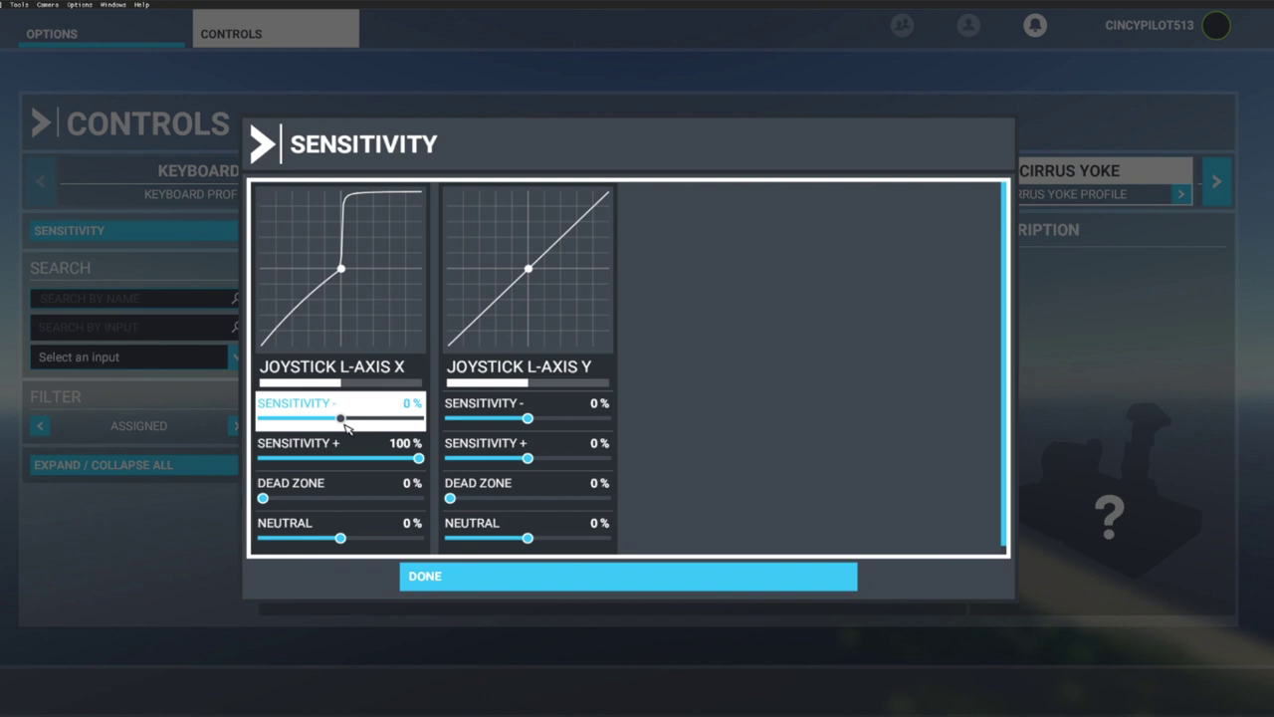
pyautogui.click(343, 459)
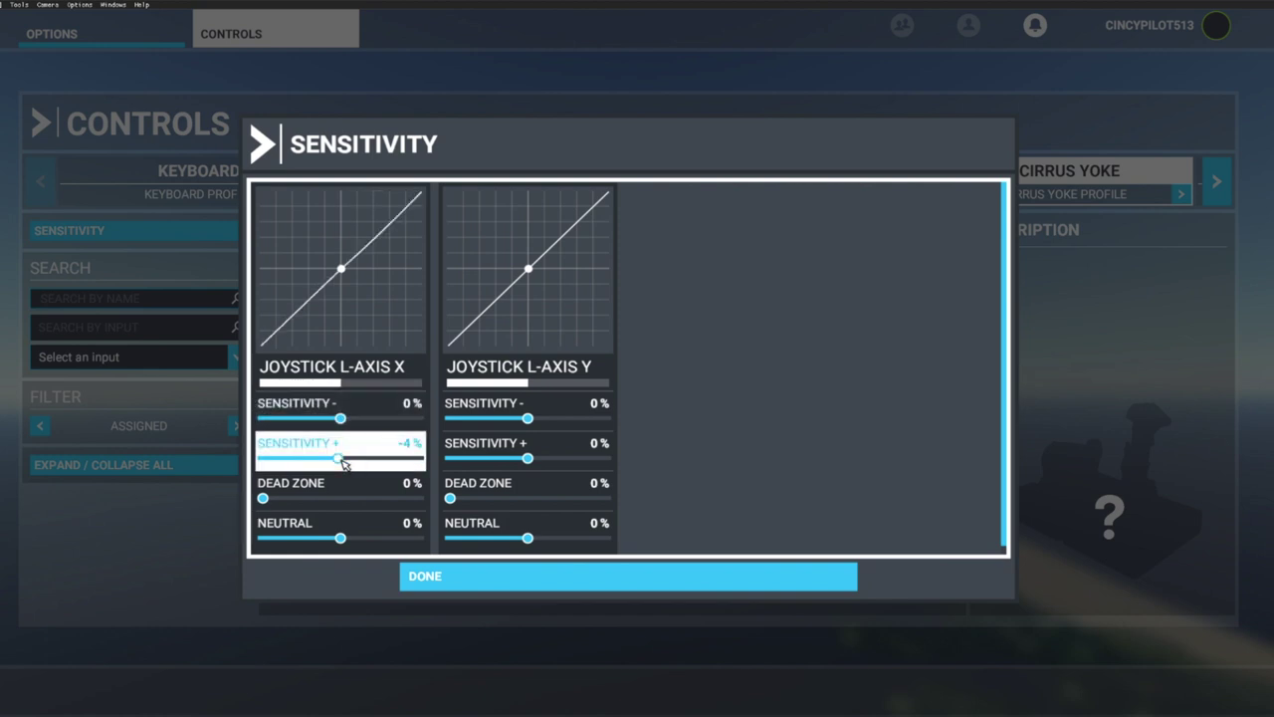
pyautogui.moveTo(342, 461); pyautogui.dragTo(341, 459)
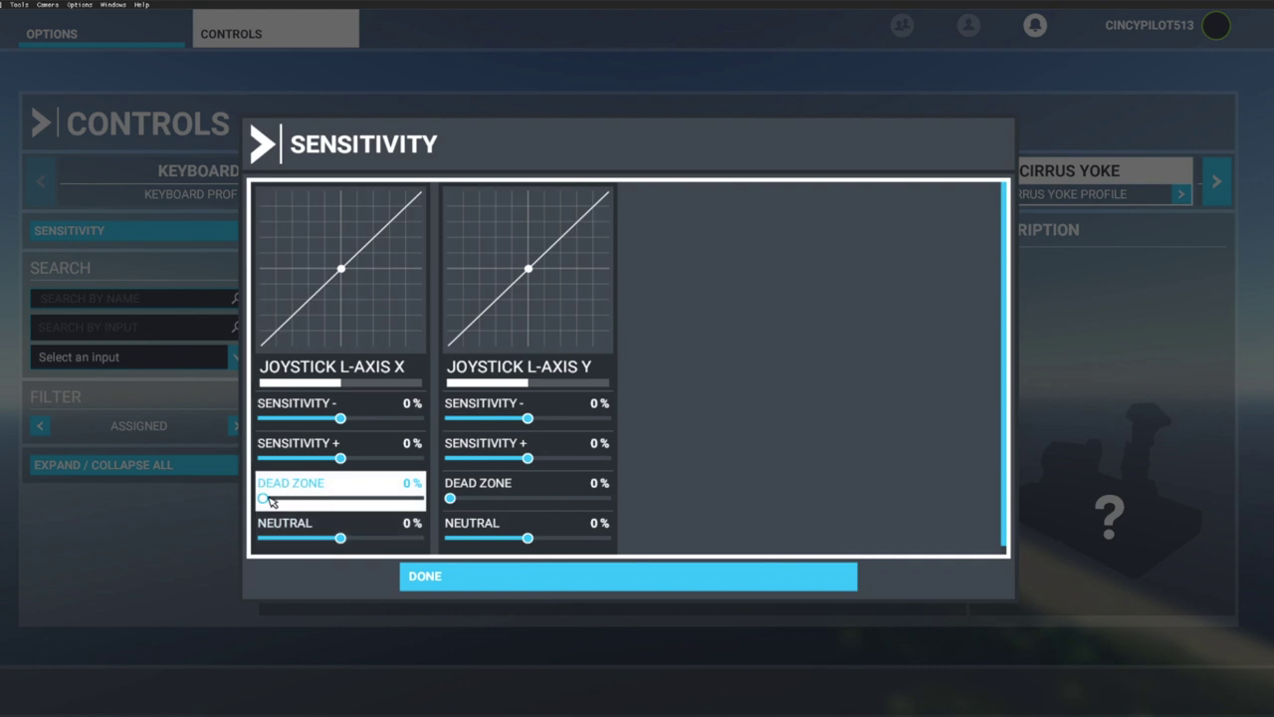
# Demonstrate the Joystick L-Axis X Dead Zone by raising it to 44% and returning it to 0%
pyautogui.moveTo(266, 505); pyautogui.dragTo(336, 504)
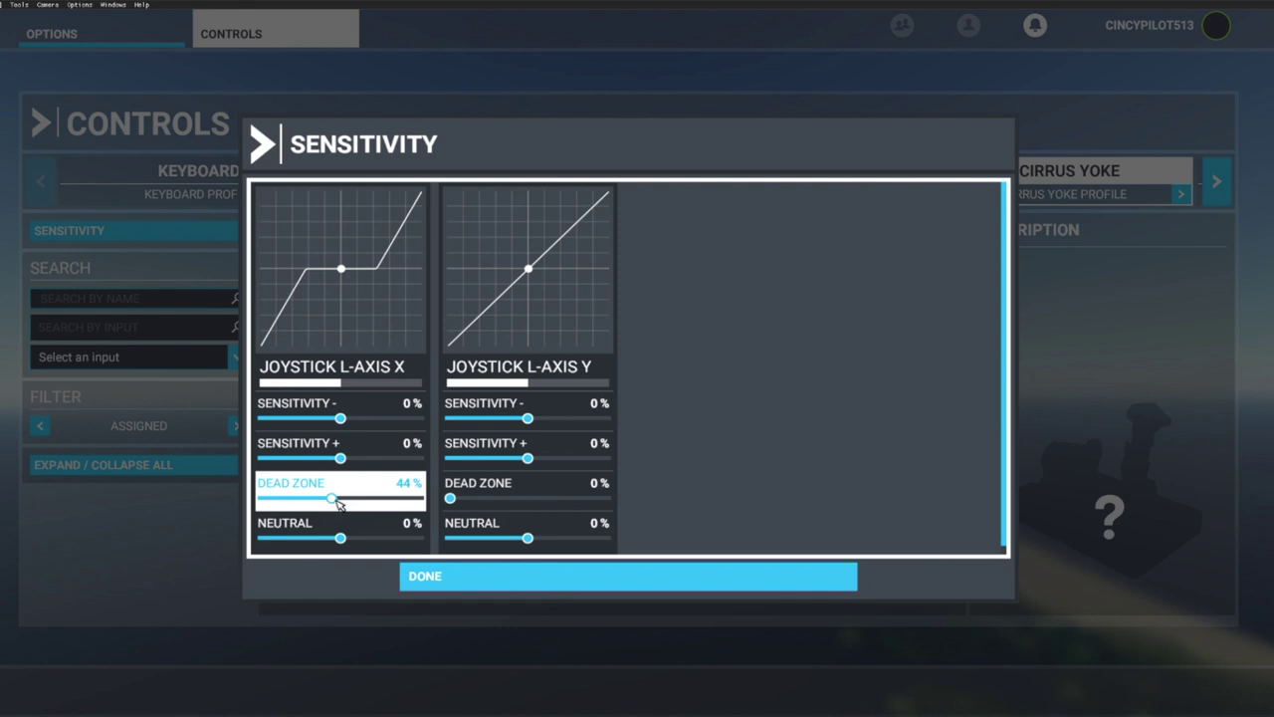
pyautogui.moveTo(338, 505); pyautogui.dragTo(256, 500)
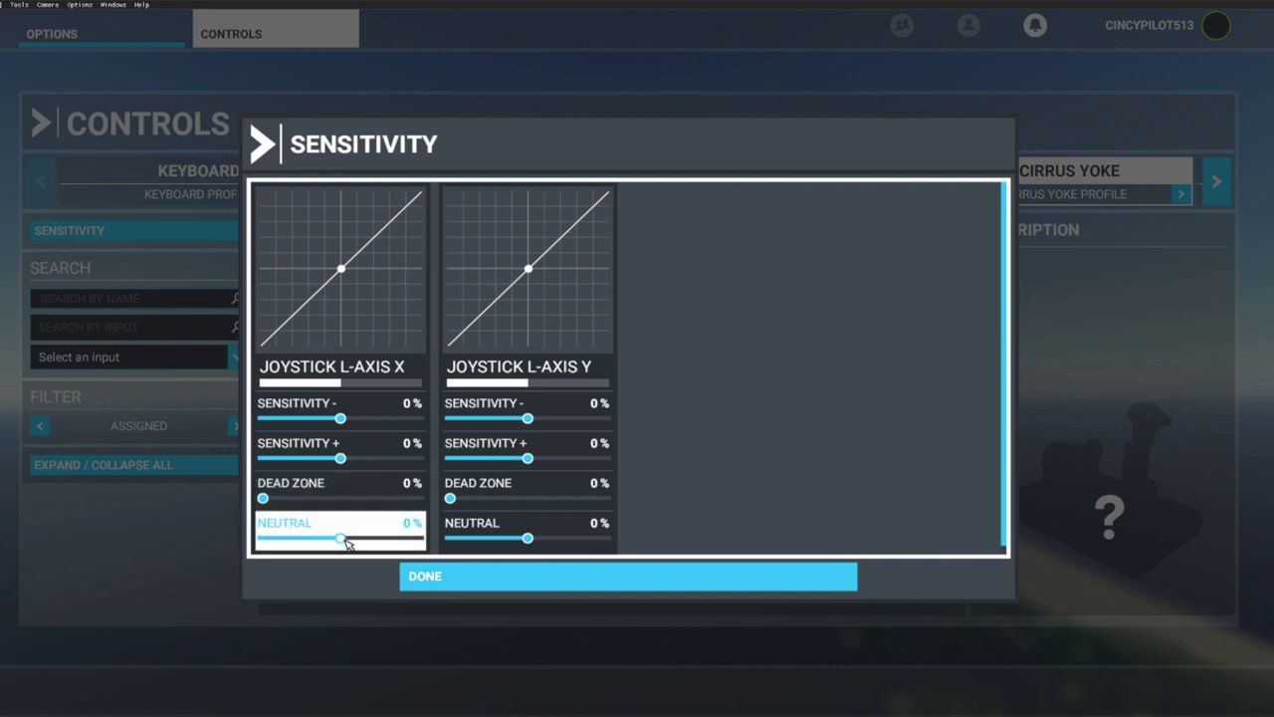
# Demonstrate the Joystick L-Axis X Neutral offset at 45% and -28%, and bring it back near centre at -1%
pyautogui.moveTo(342, 538); pyautogui.dragTo(380, 542)
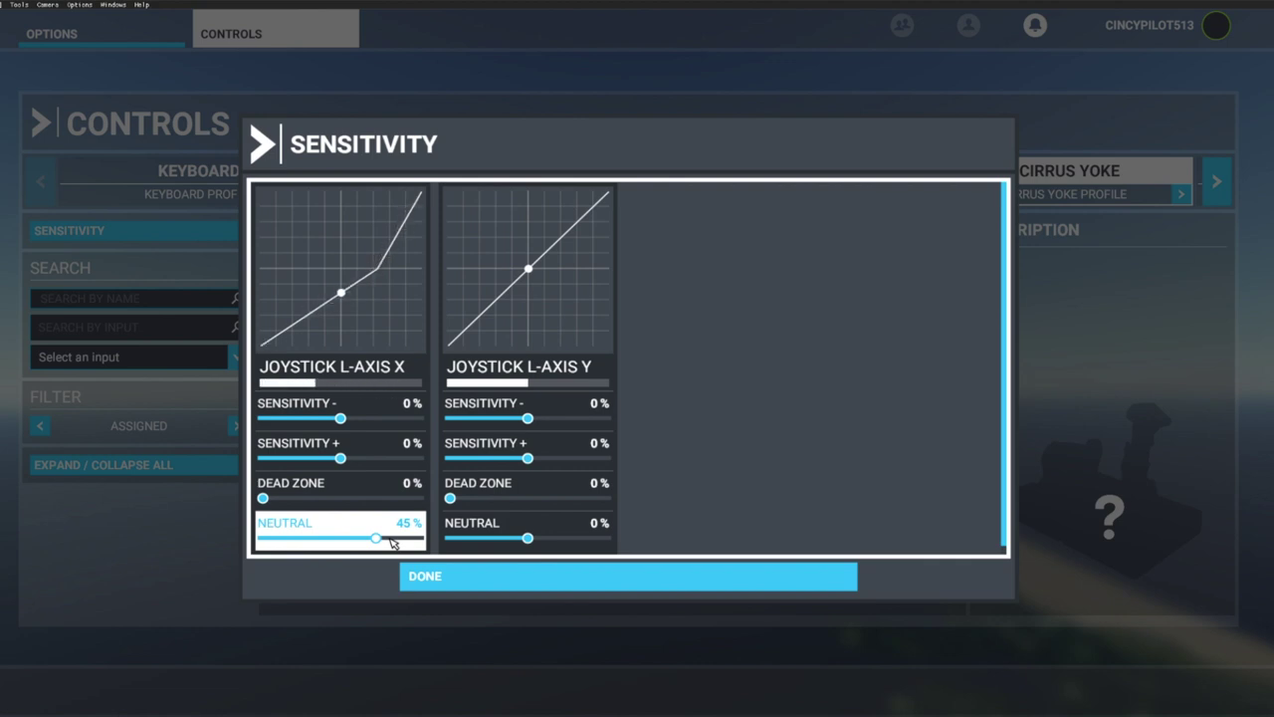
pyautogui.moveTo(391, 542); pyautogui.dragTo(326, 543)
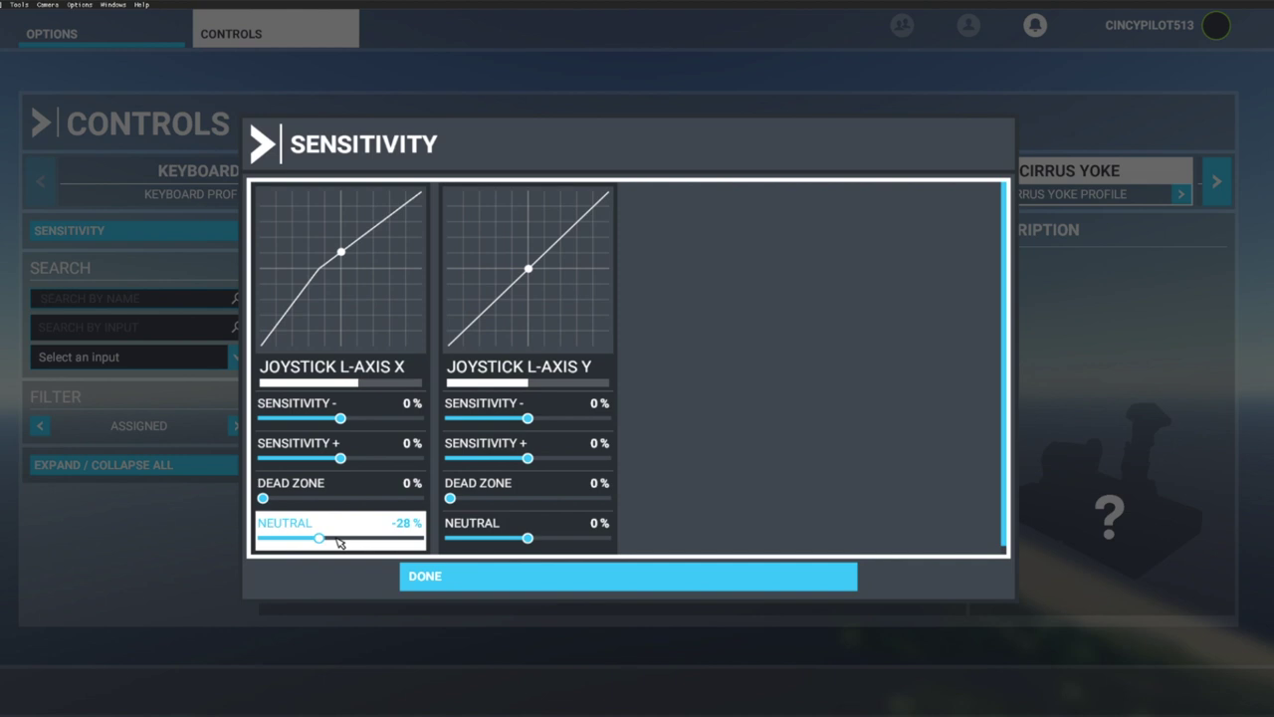
pyautogui.click(341, 539)
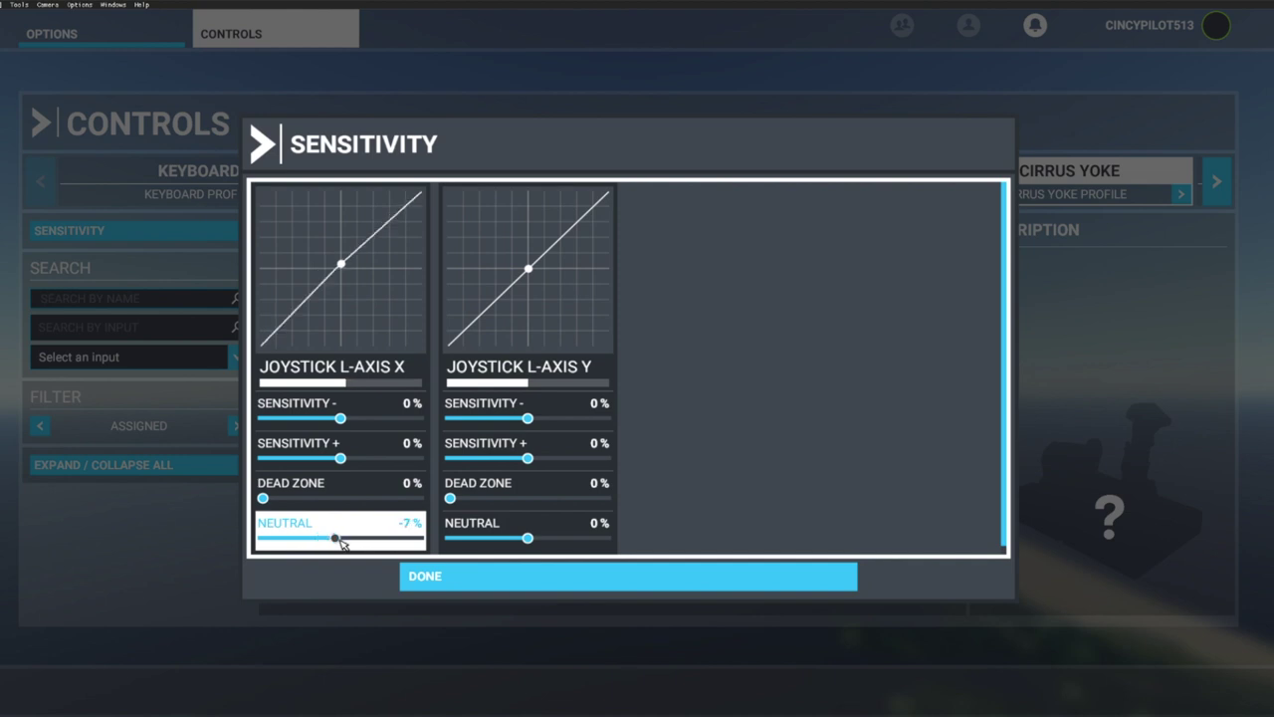
pyautogui.moveTo(340, 541); pyautogui.dragTo(339, 538)
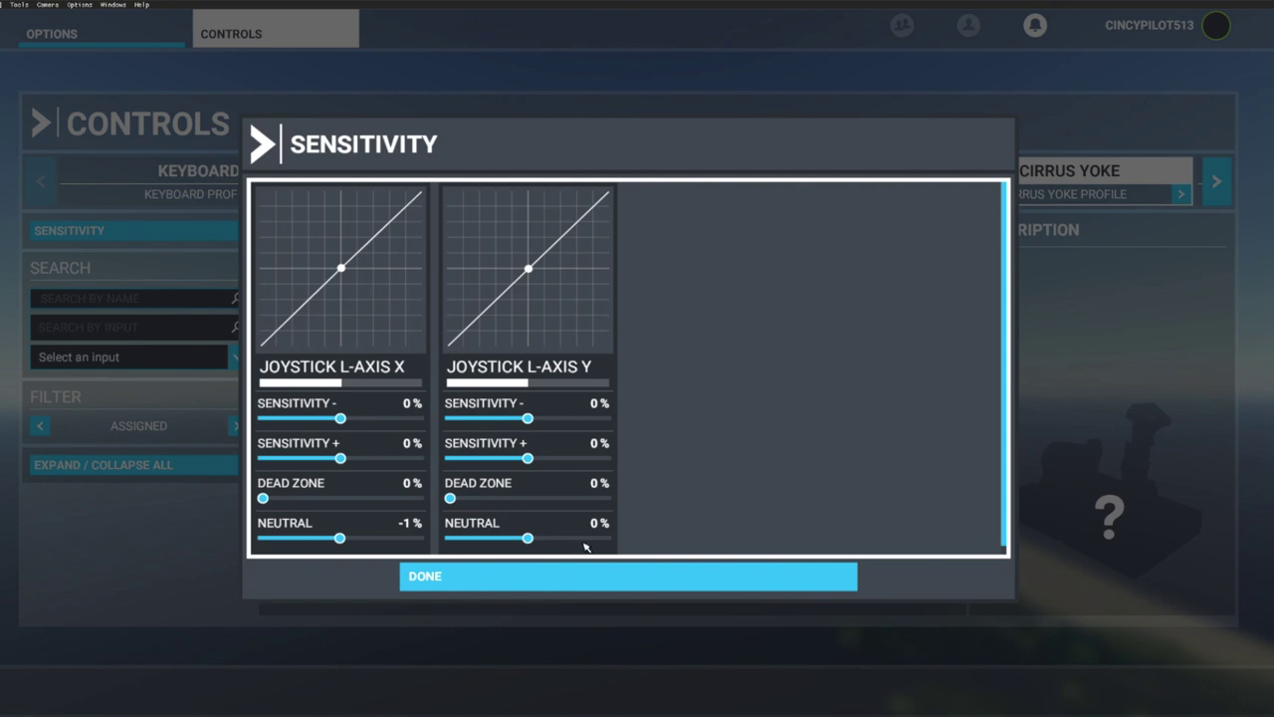
# Accept the sensitivity settings, save the NFS Cirrus Yoke profile and resume the flight
pyautogui.click(556, 585)
pyautogui.click(323, 692)
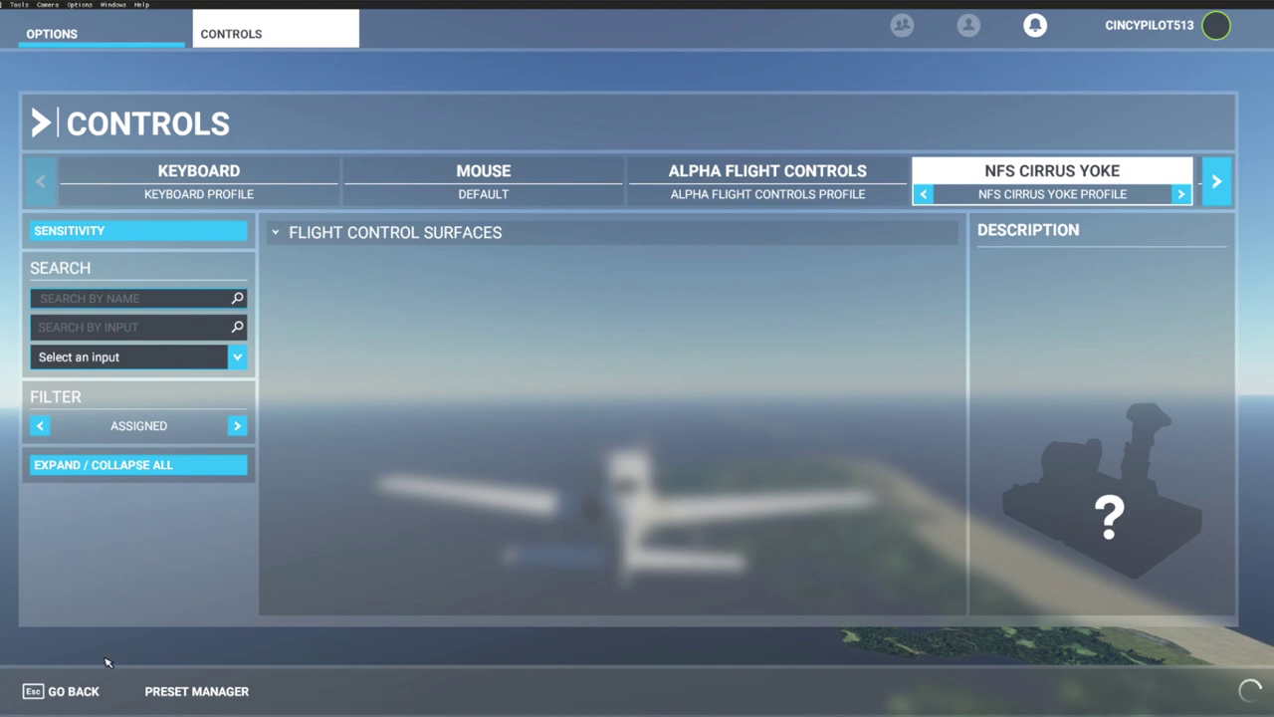
pyautogui.click(84, 692)
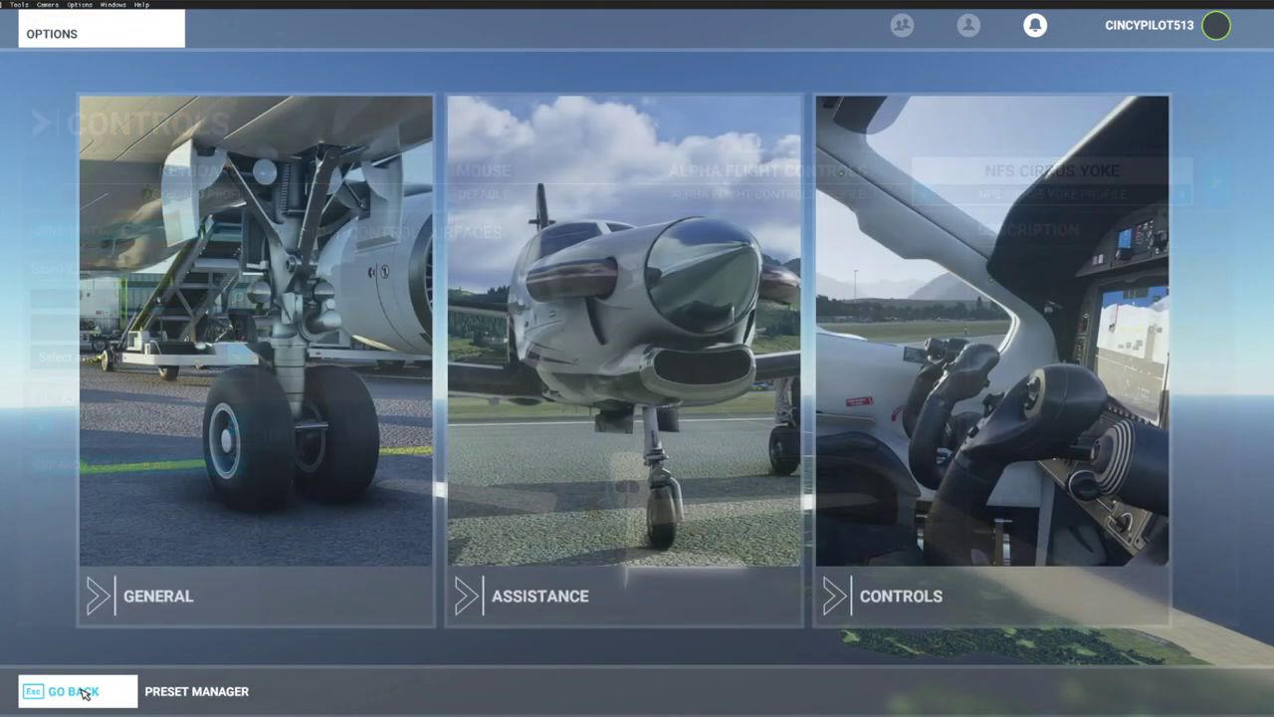
pyautogui.click(84, 692)
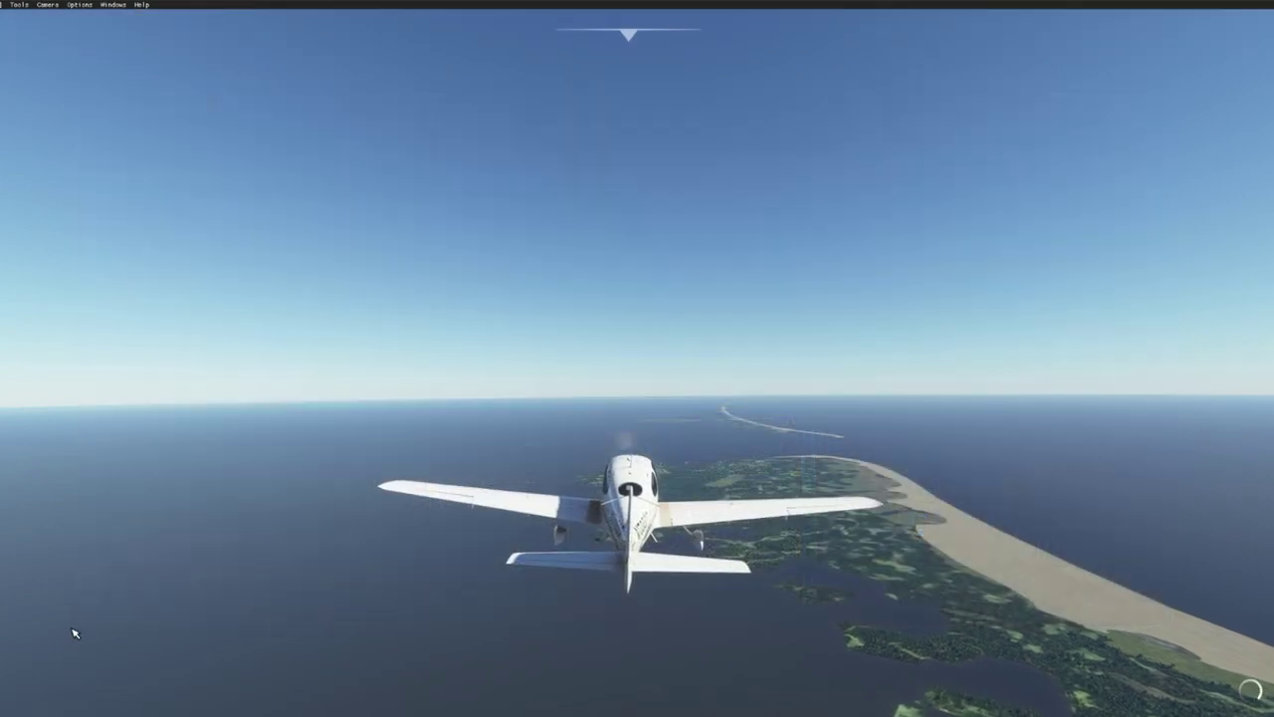